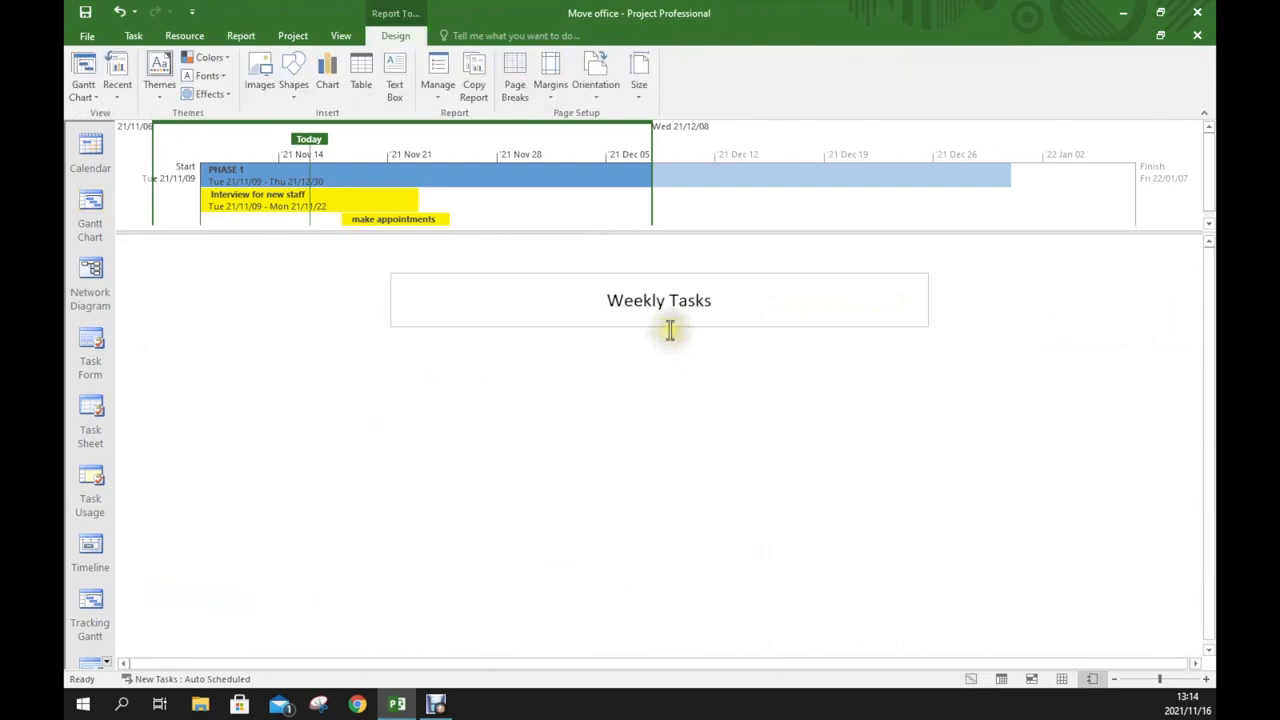
# Fill the Weekly Tasks title box with black
pyautogui.click(669, 326)
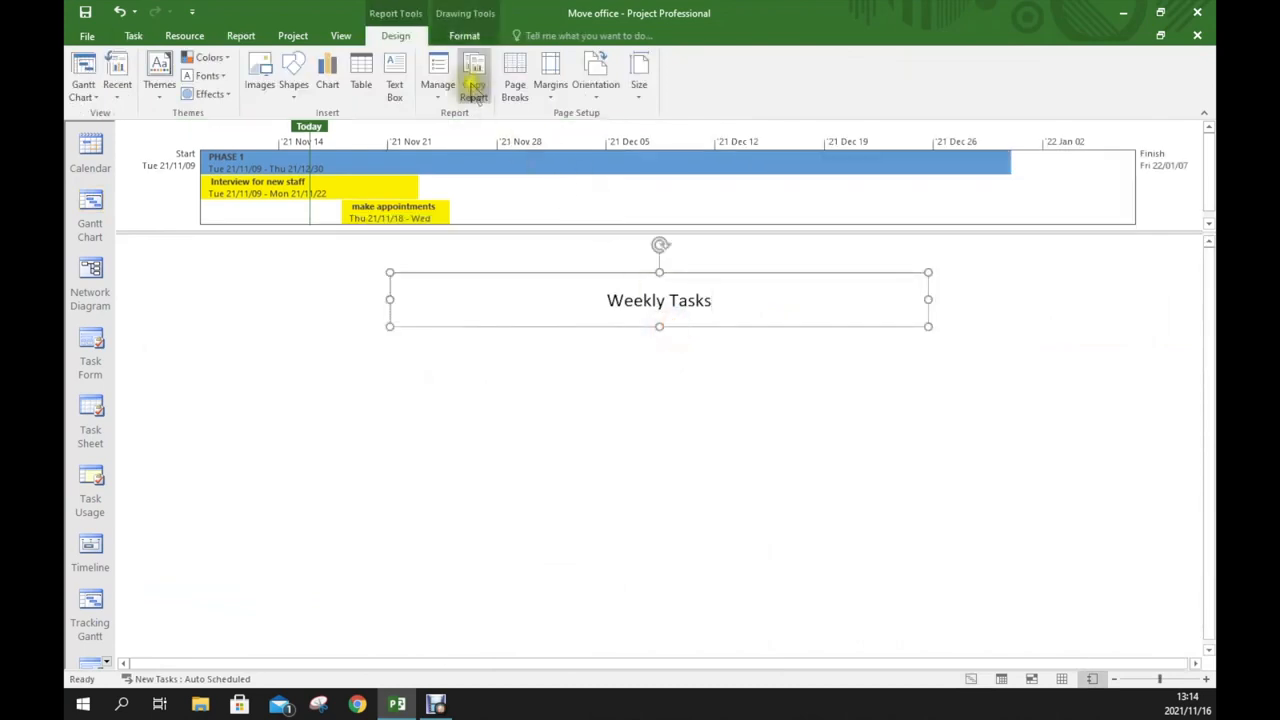
pyautogui.click(466, 36)
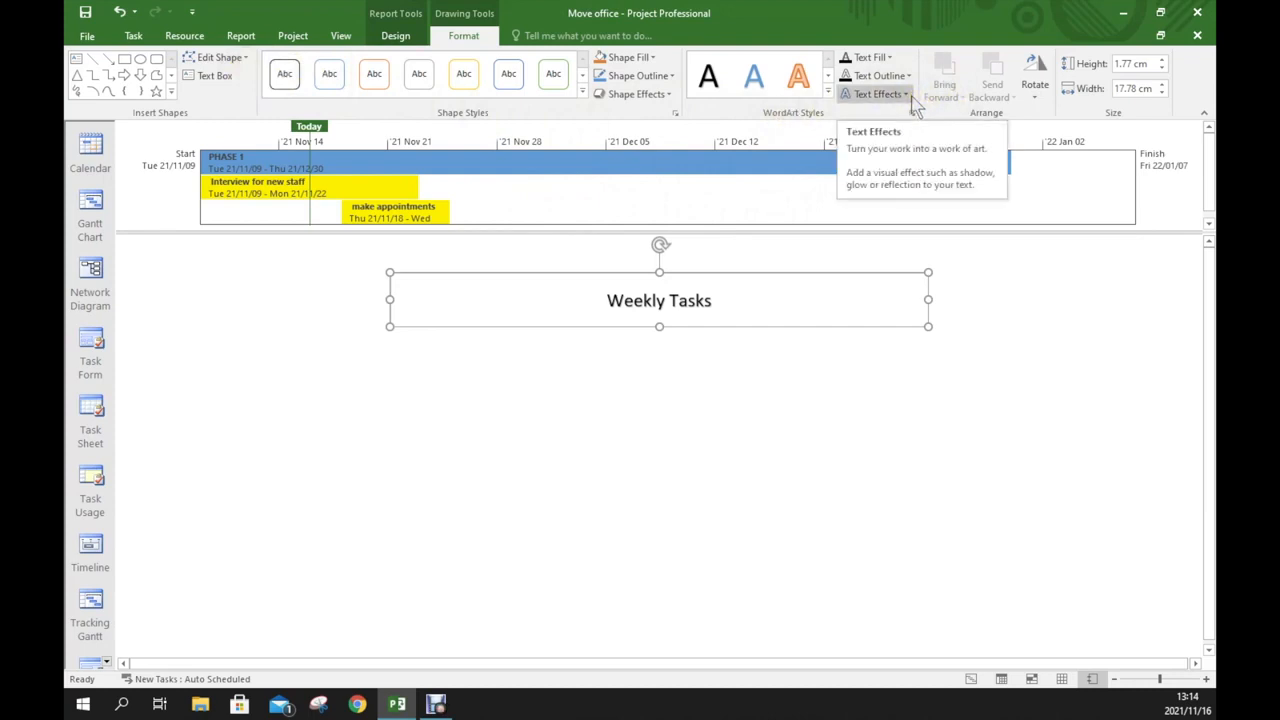
pyautogui.click(653, 61)
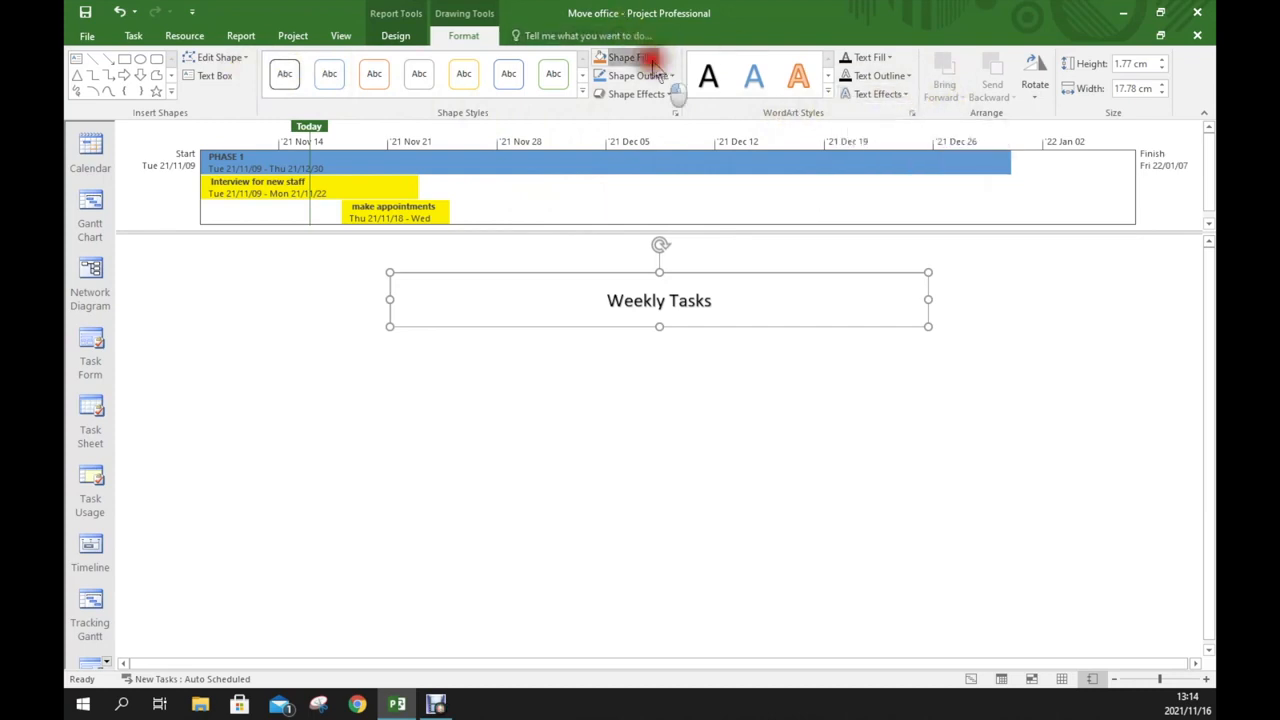
pyautogui.click(613, 95)
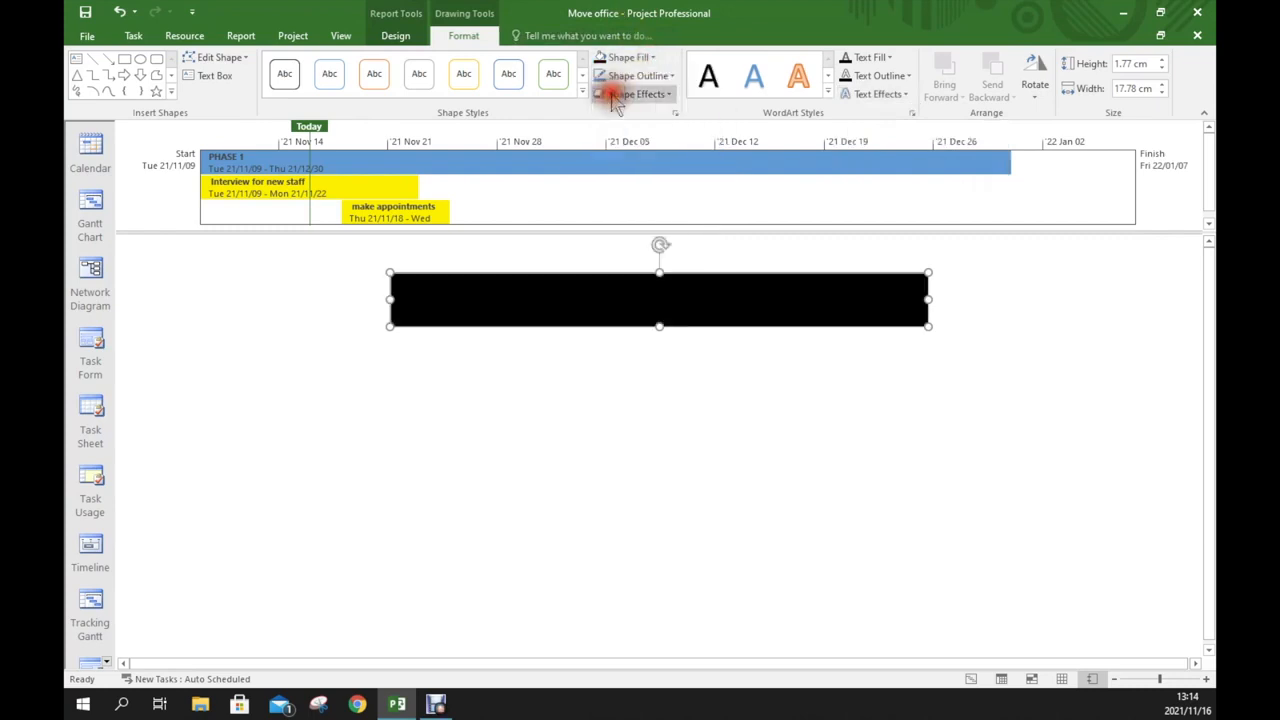
# Give the title text a light theme-colour outline
pyautogui.click(910, 77)
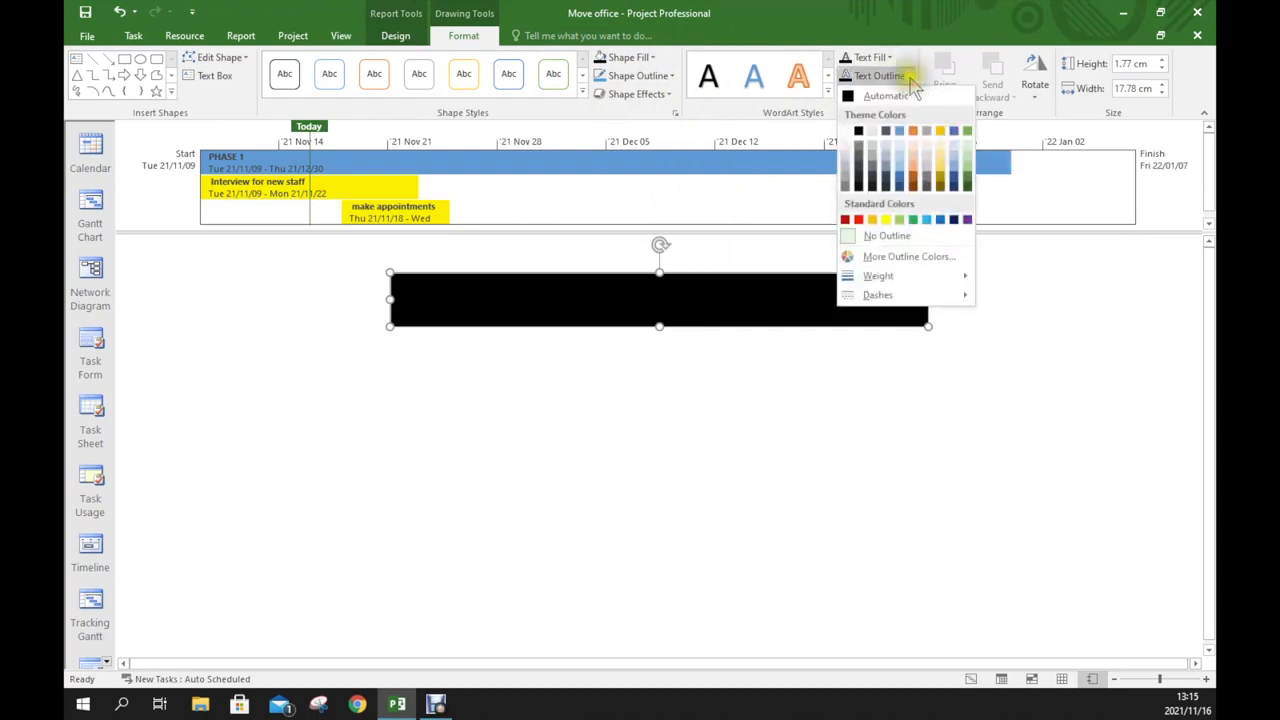
pyautogui.click(845, 130)
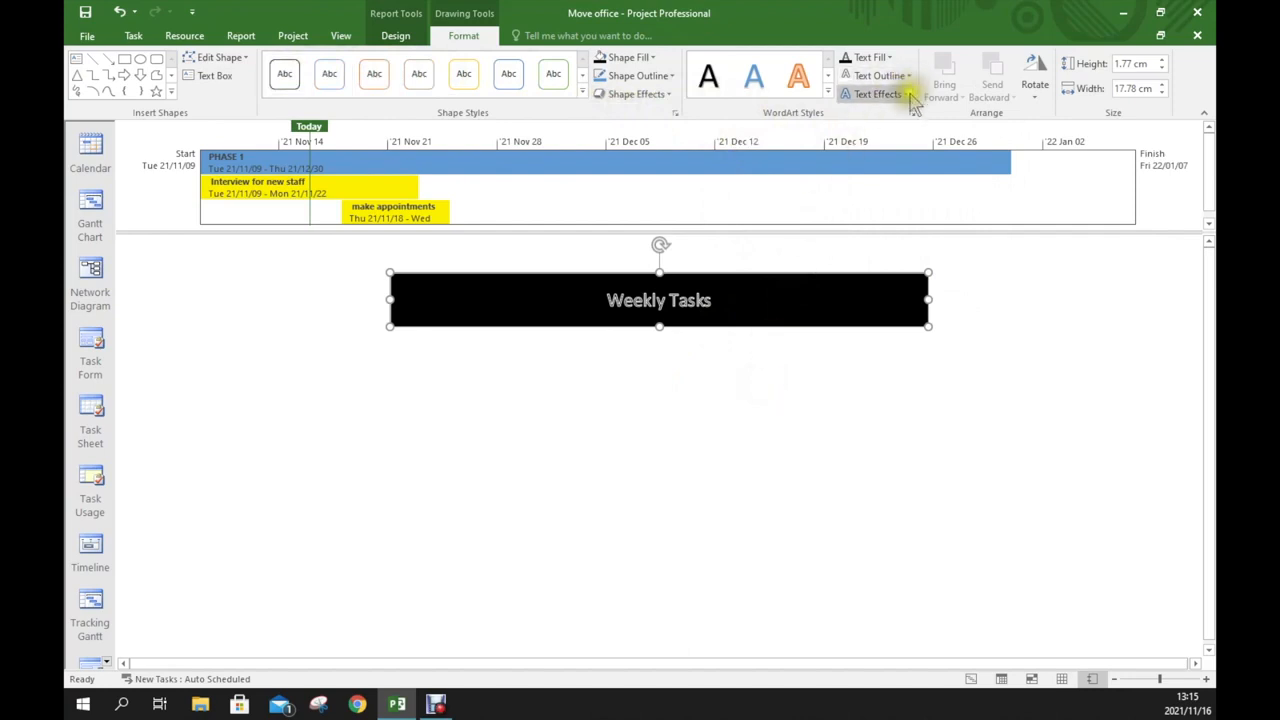
pyautogui.click(700, 363)
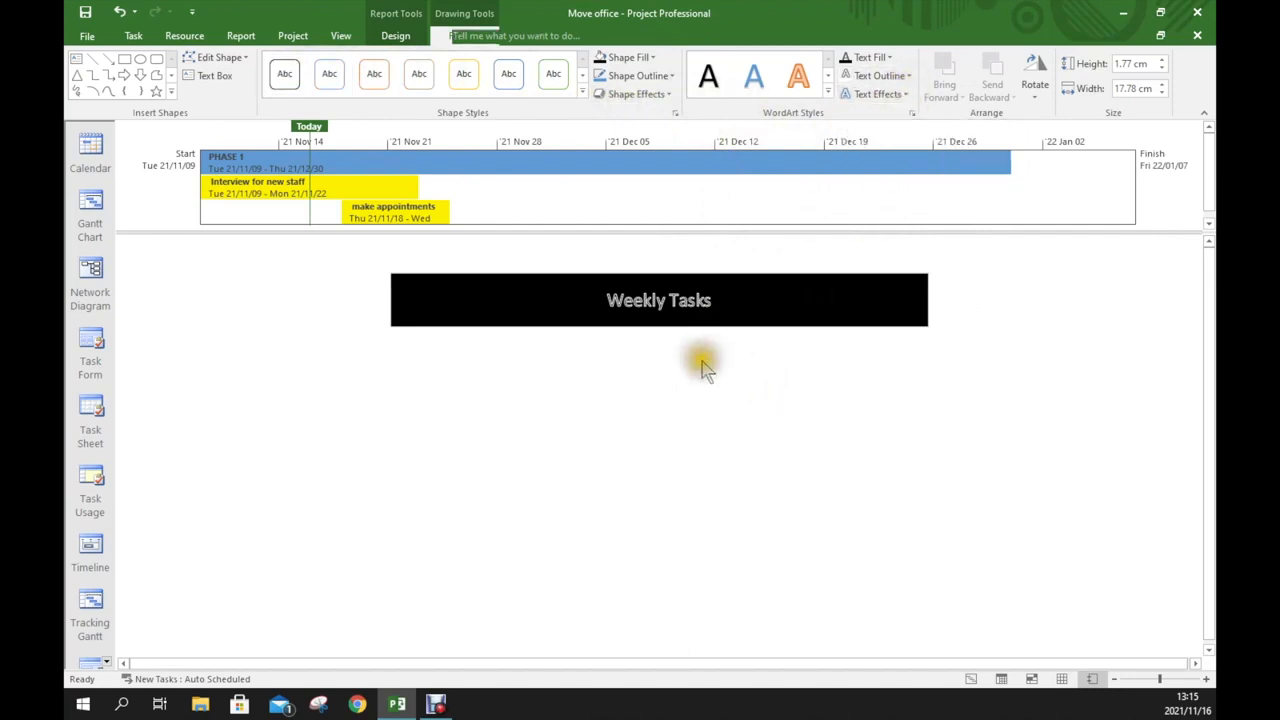
# Change the title box fill to blue
pyautogui.click(743, 300)
pyautogui.click(786, 276)
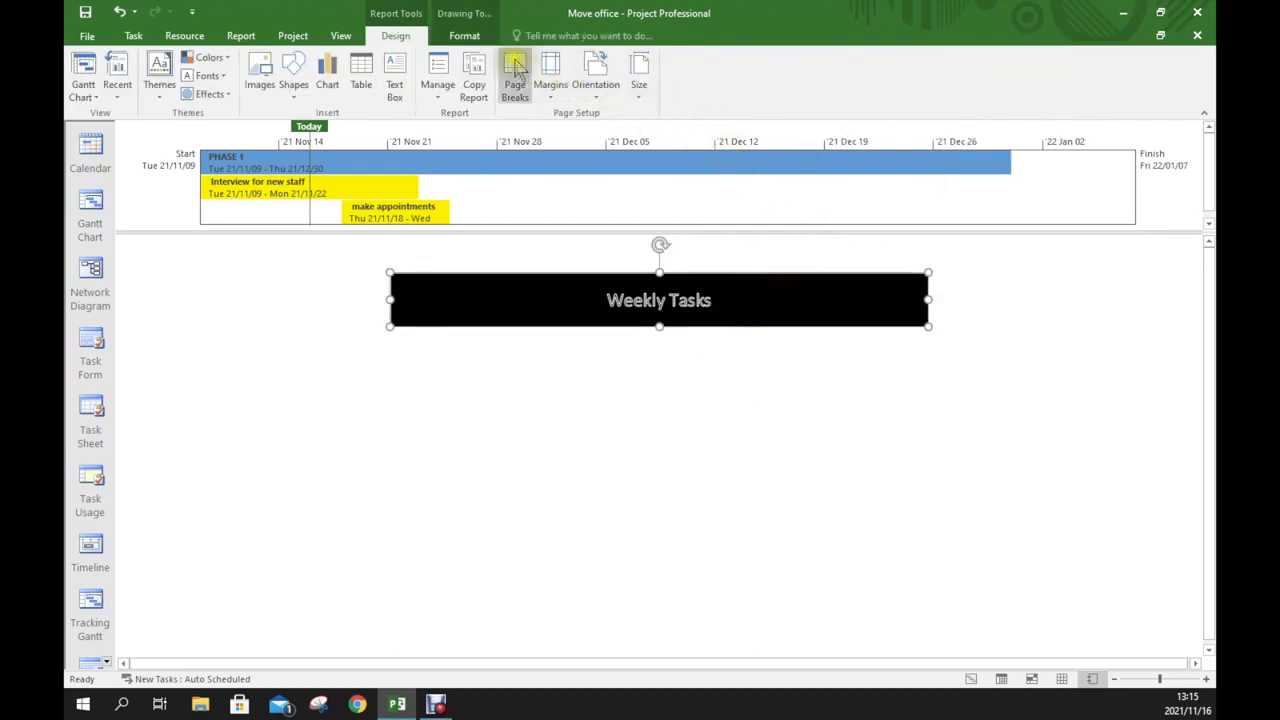
pyautogui.click(476, 38)
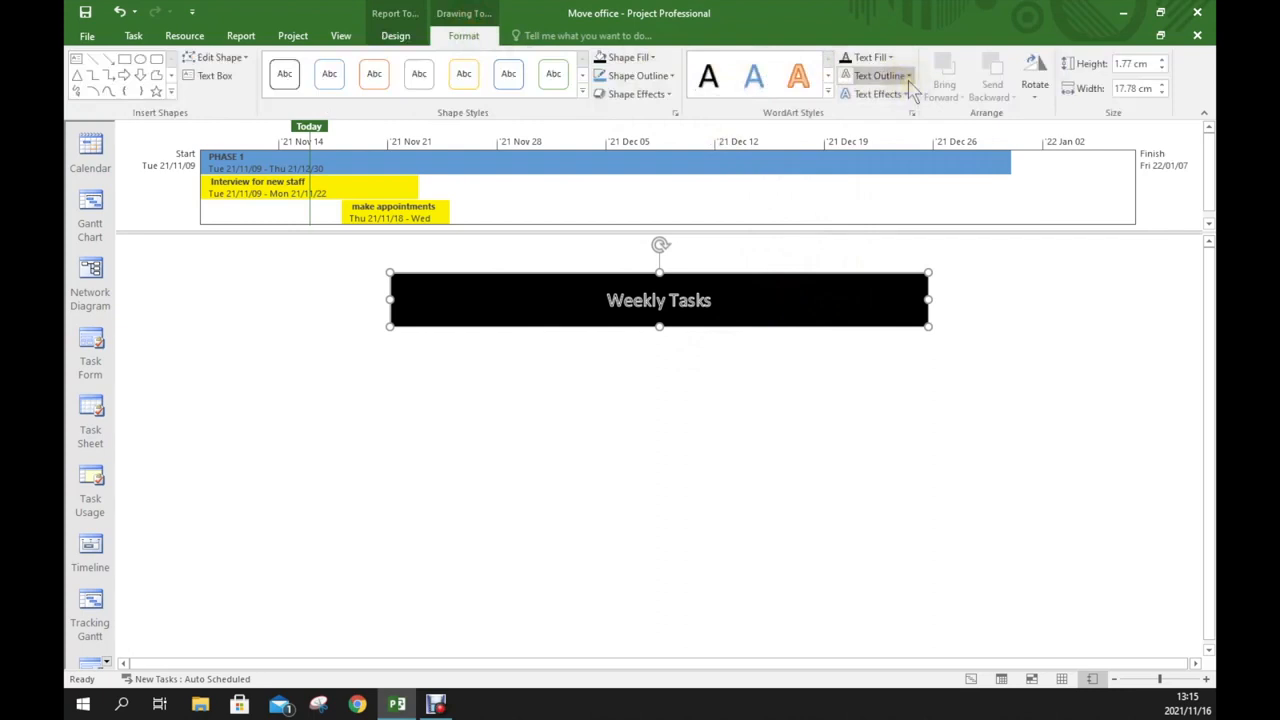
pyautogui.click(652, 58)
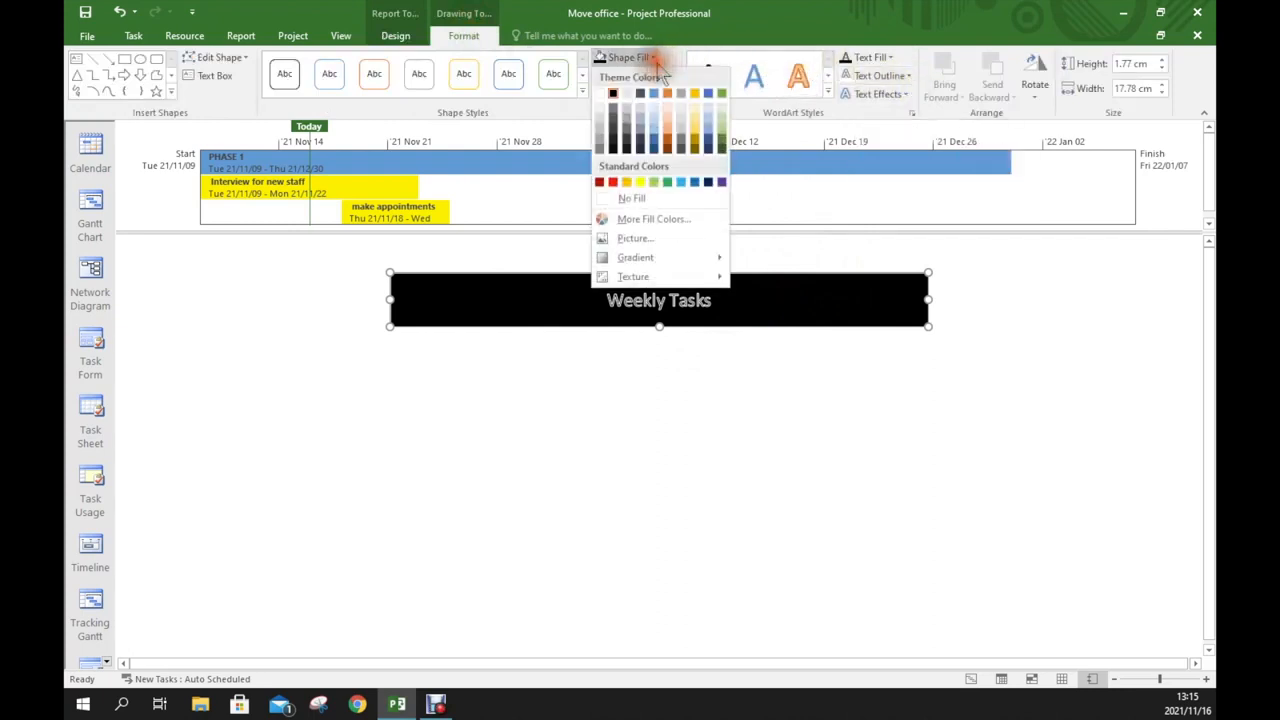
pyautogui.click(655, 94)
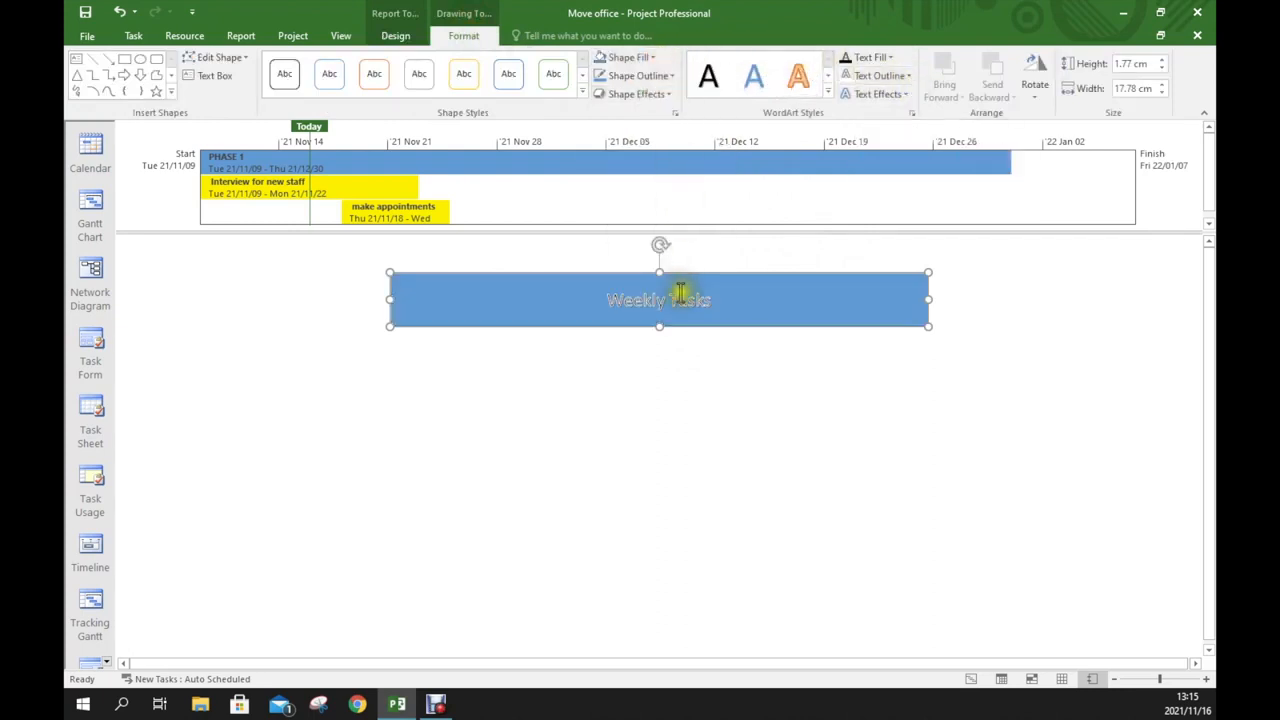
# Apply the black WordArt style to the title text
pyautogui.click(708, 77)
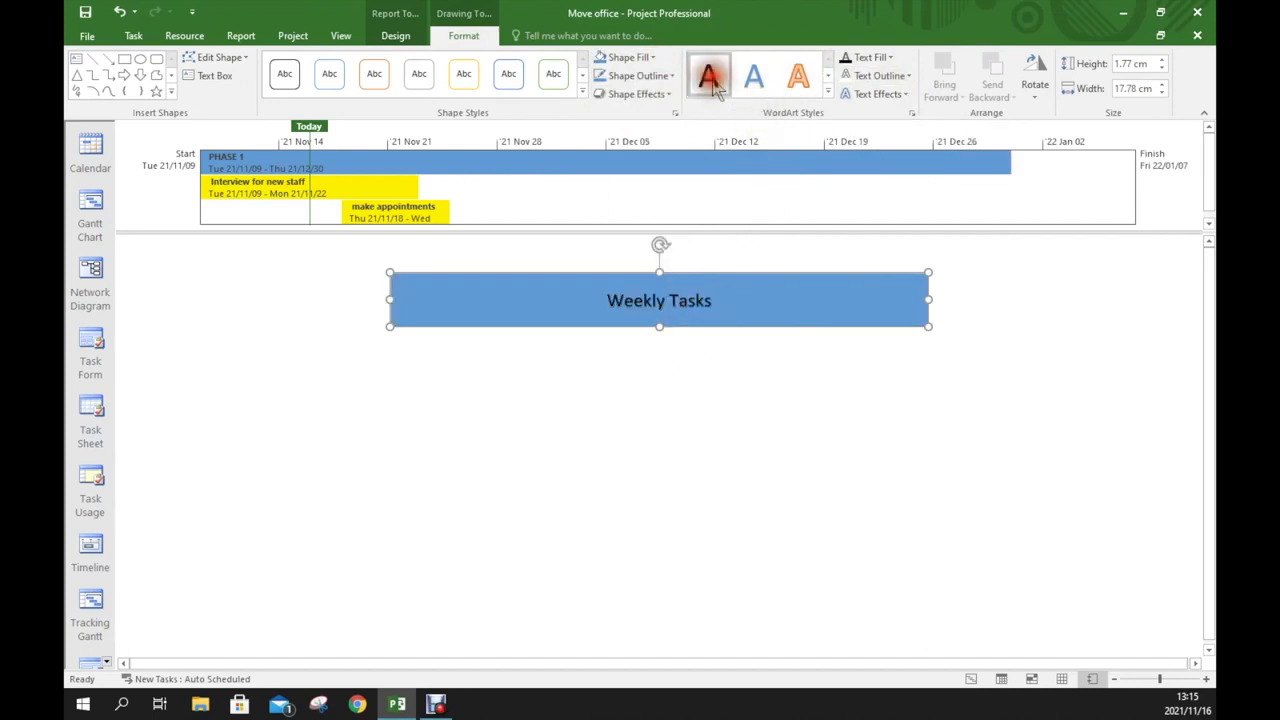
pyautogui.click(657, 400)
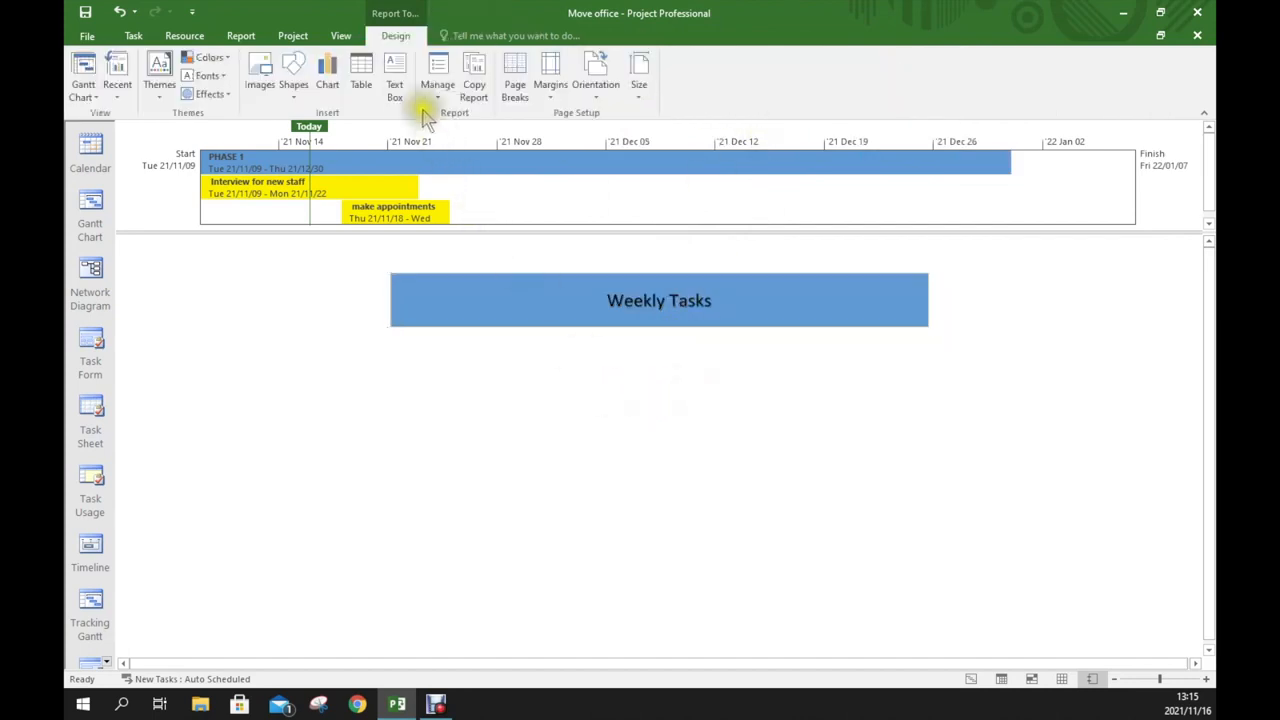
# Insert a table into the report and move it further left on the page
pyautogui.click(361, 80)
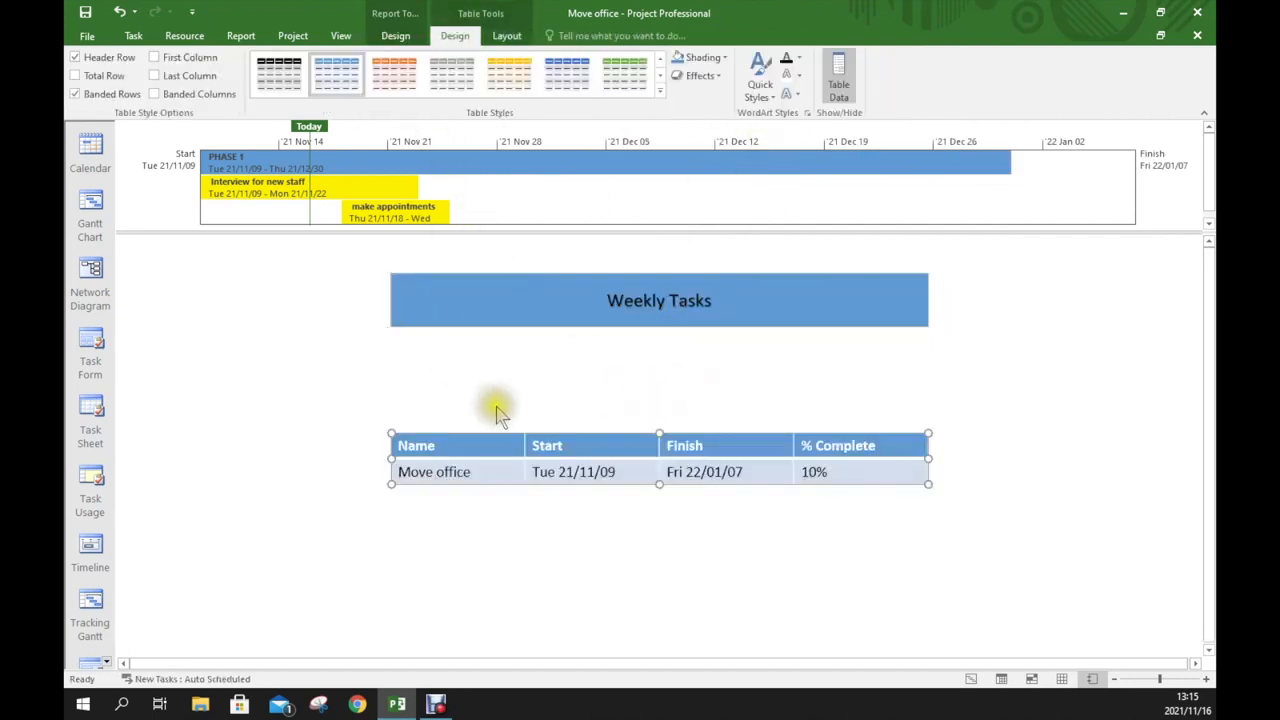
pyautogui.moveTo(393, 457); pyautogui.dragTo(224, 449)
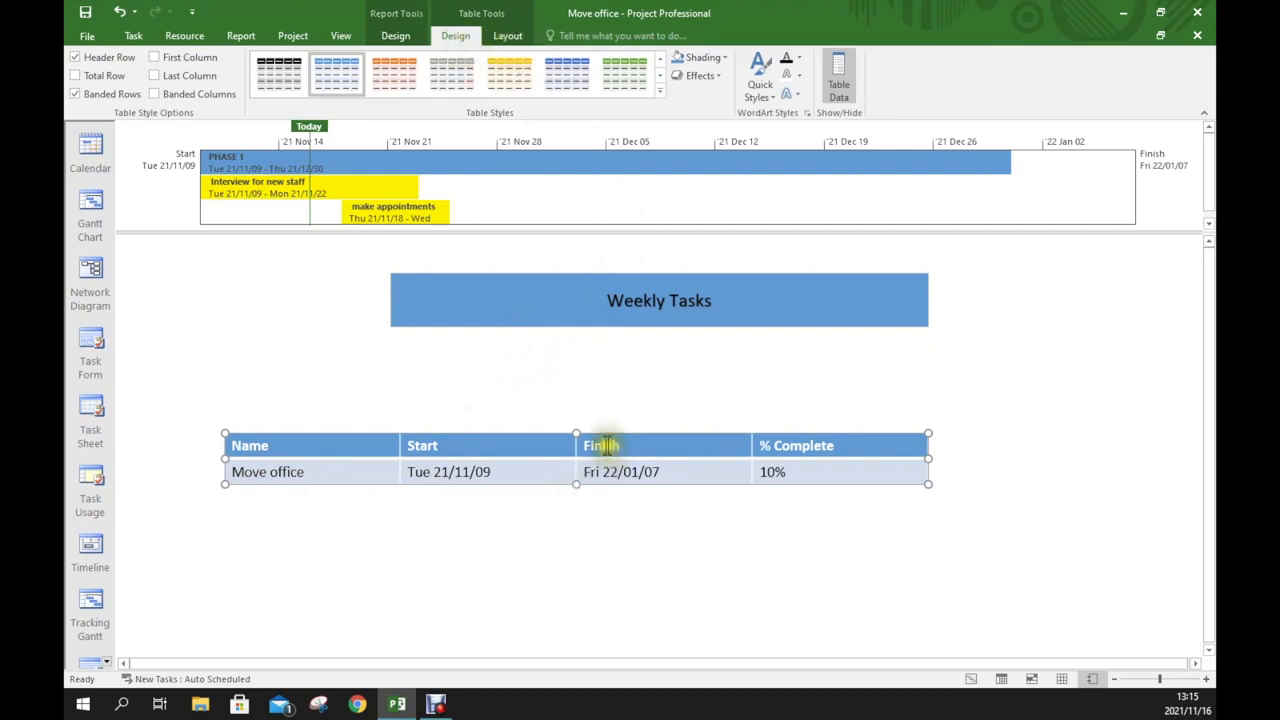
pyautogui.click(507, 38)
pyautogui.click(460, 38)
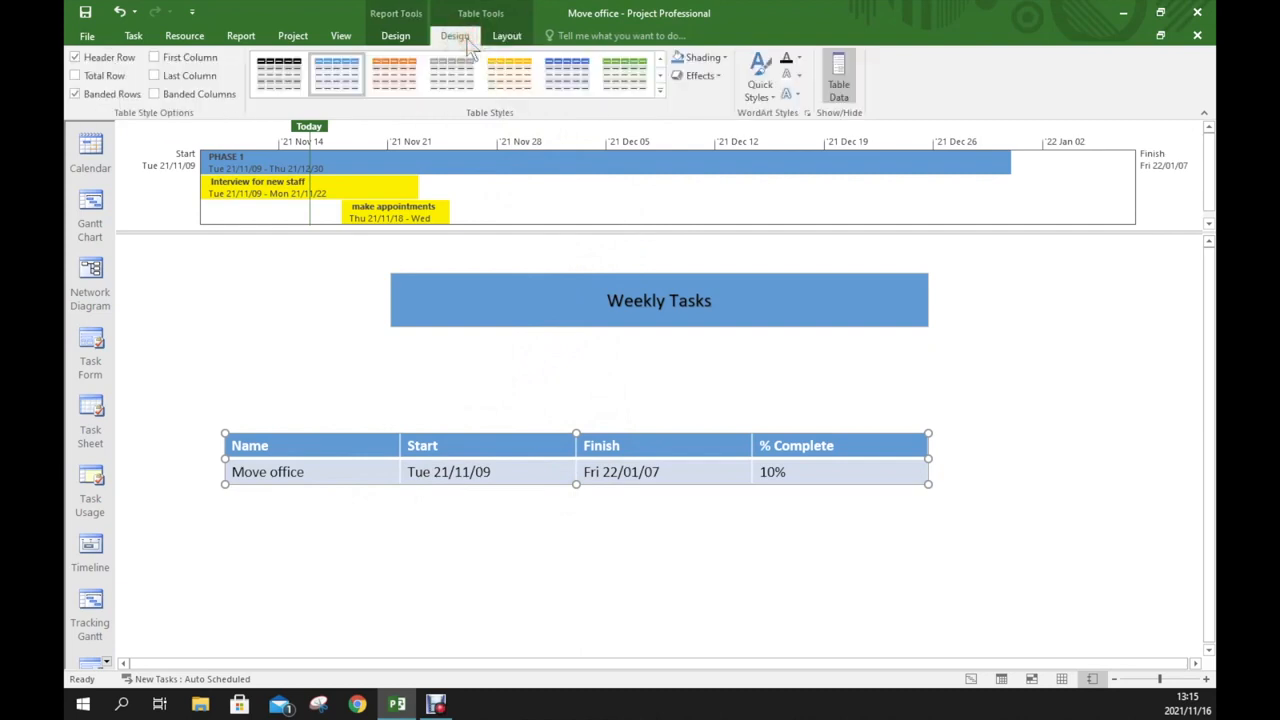
pyautogui.click(397, 36)
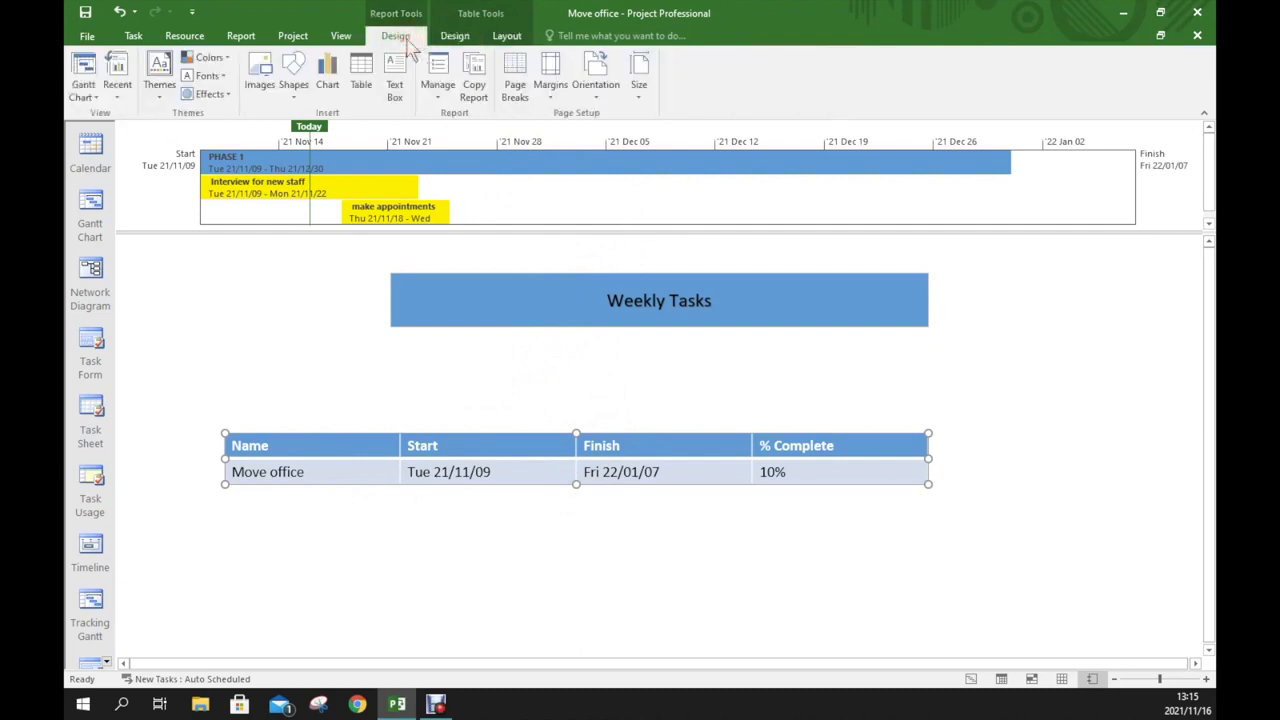
pyautogui.click(513, 100)
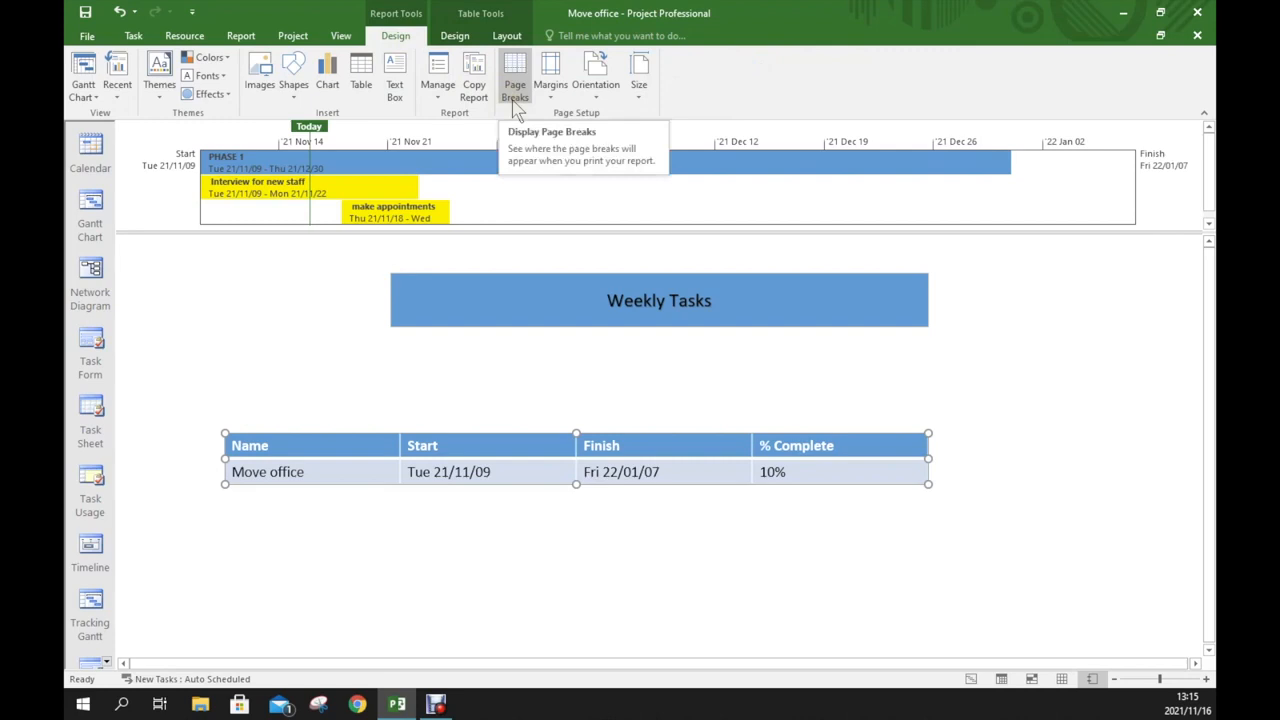
pyautogui.click(456, 37)
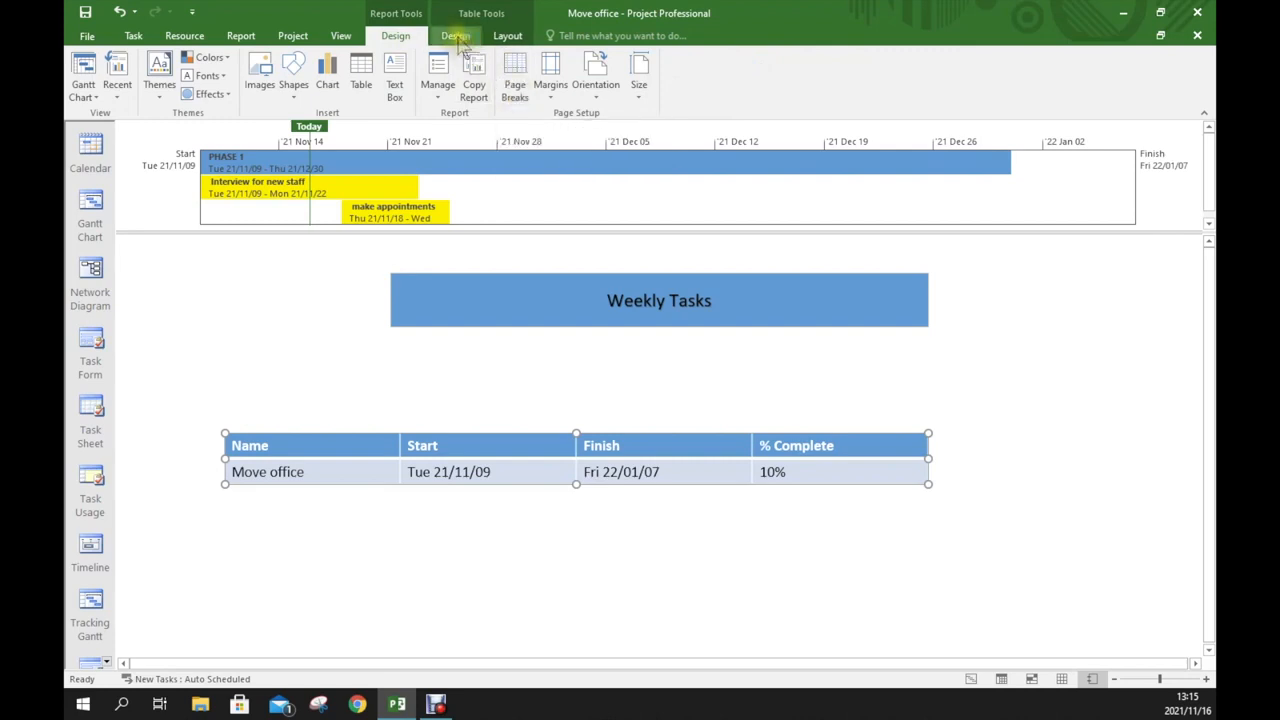
pyautogui.click(505, 38)
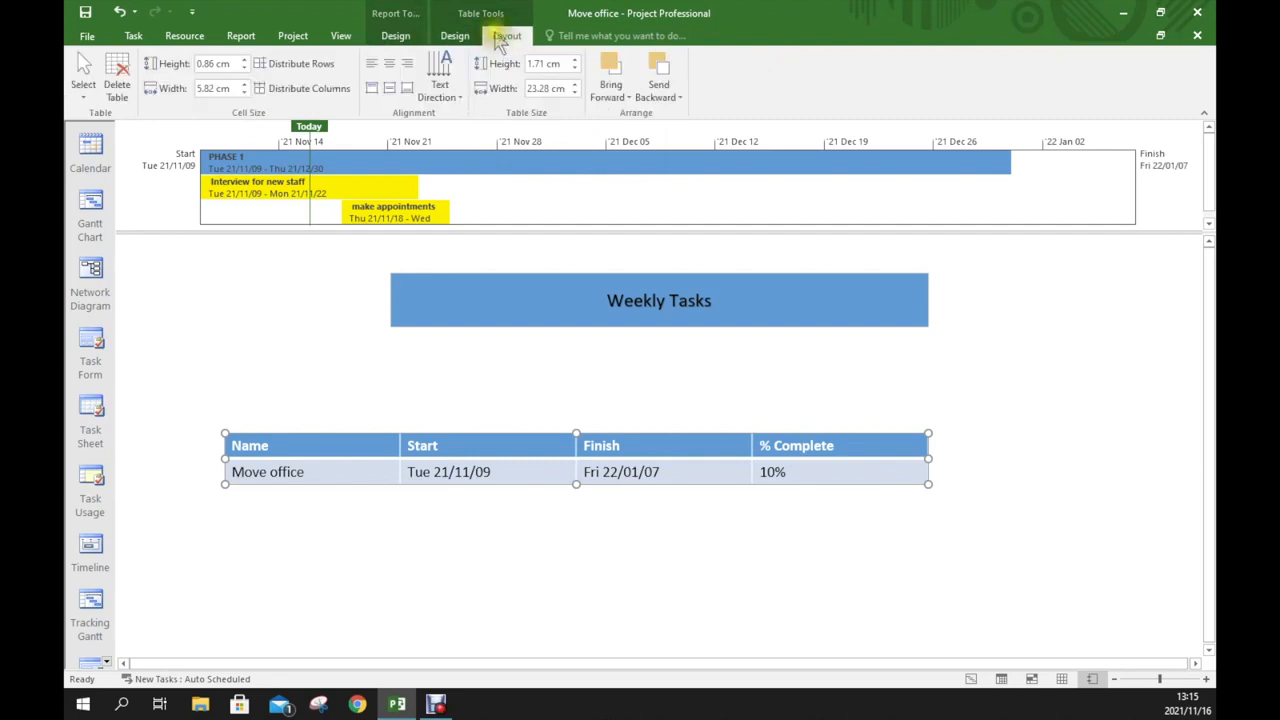
pyautogui.click(456, 37)
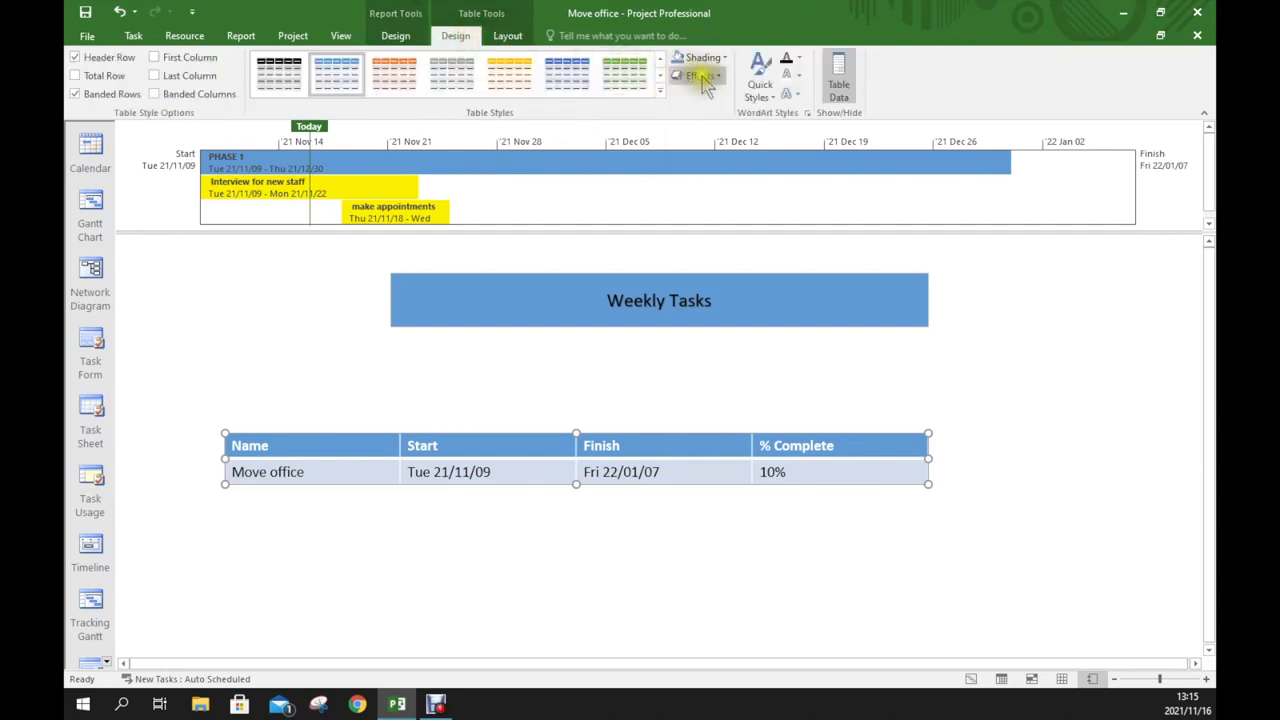
pyautogui.click(840, 86)
pyautogui.click(840, 86)
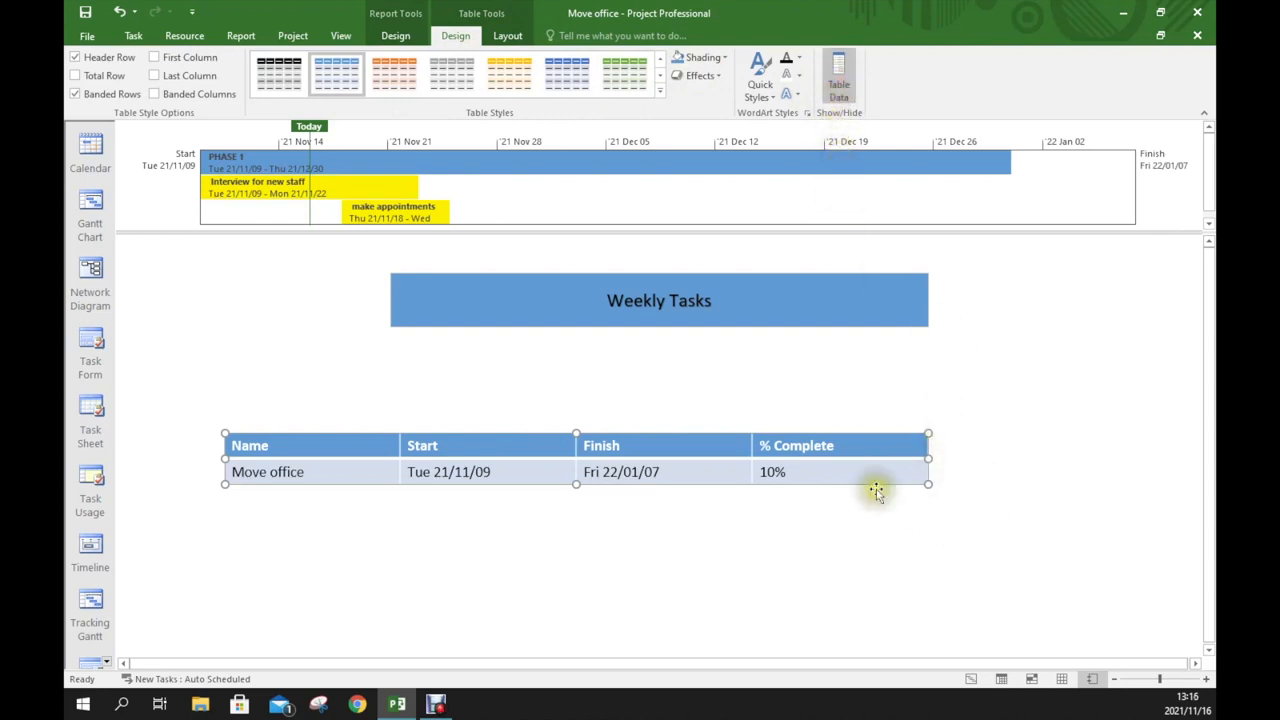
pyautogui.click(396, 38)
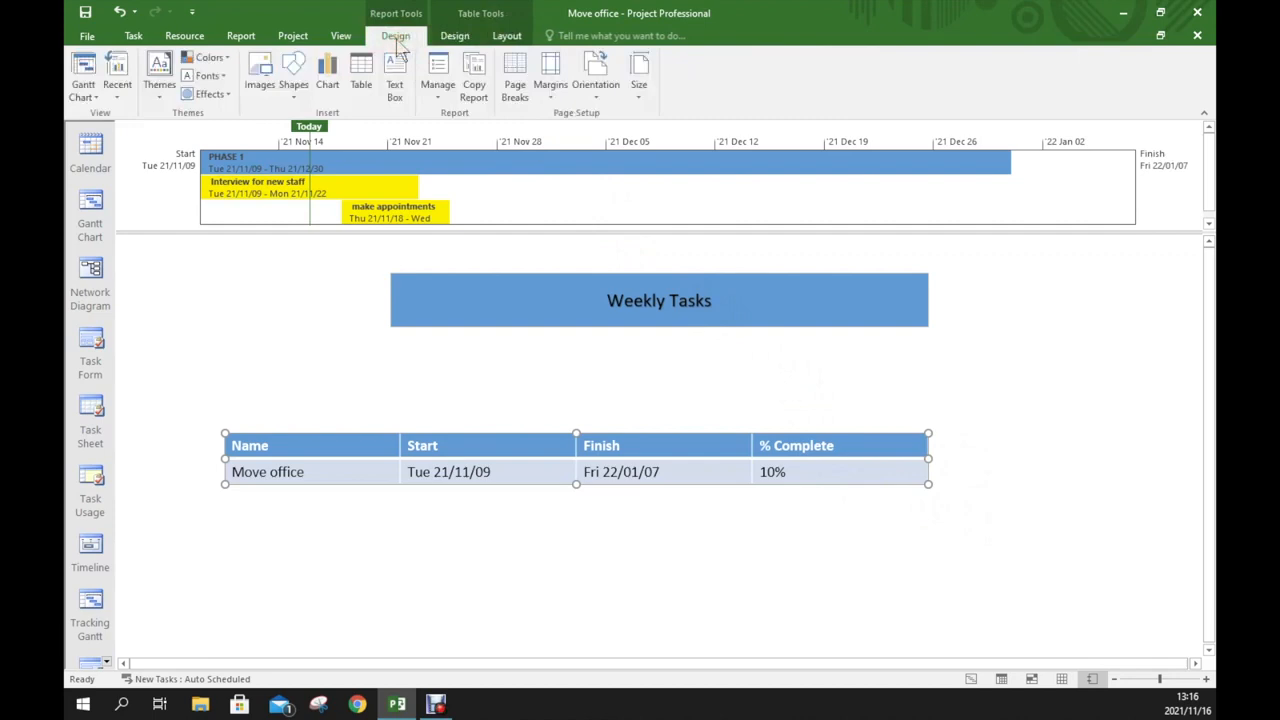
# Set the table's outline level to Level 3 so it lists the individual tasks
pyautogui.click(703, 478)
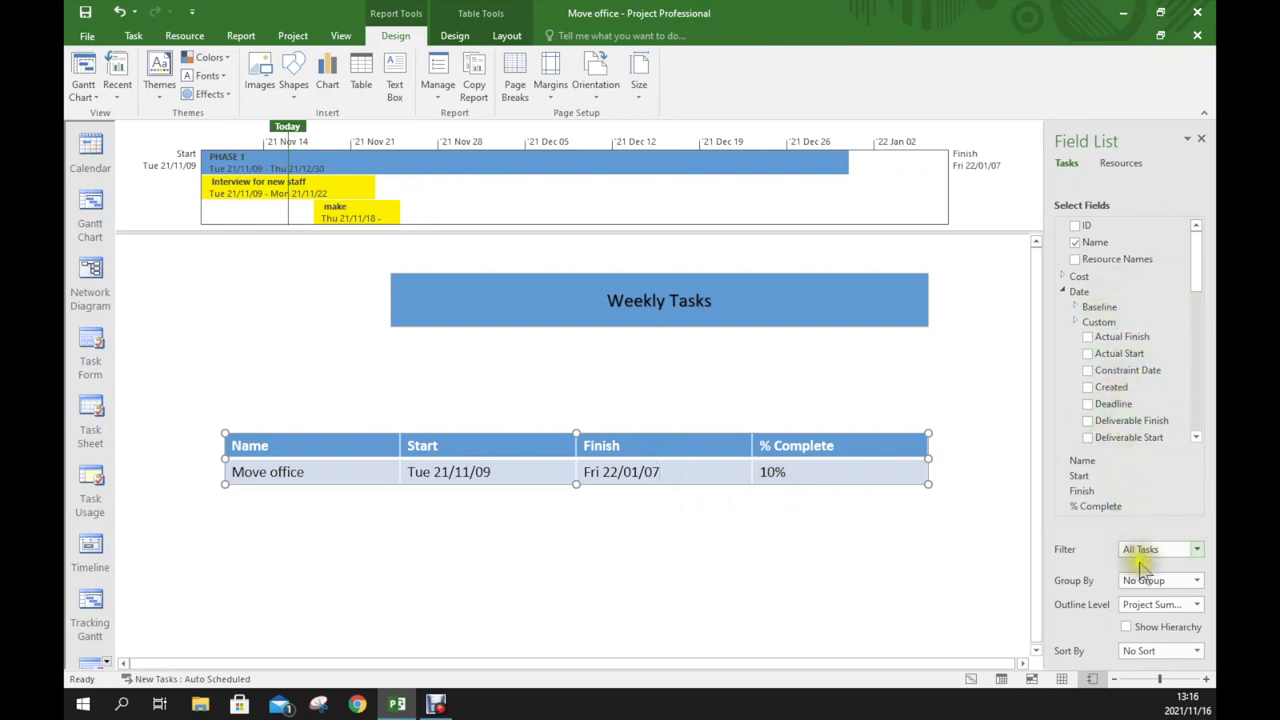
pyautogui.click(1197, 606)
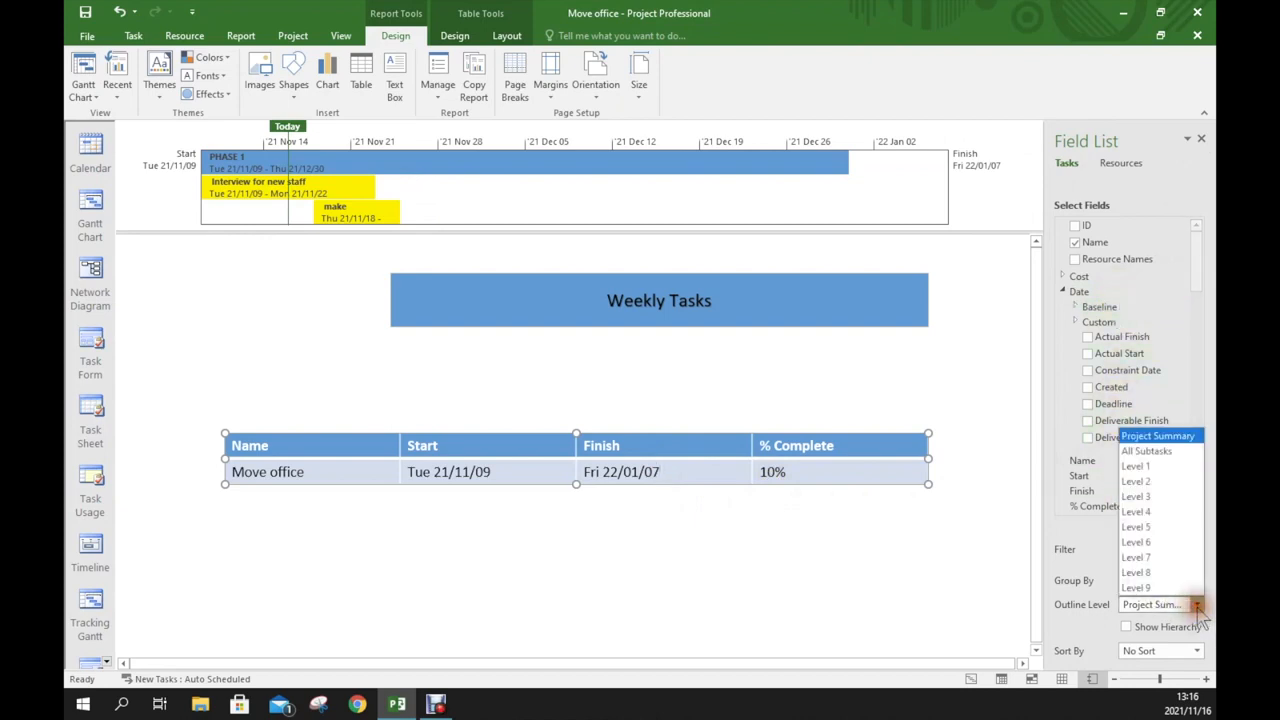
pyautogui.click(1163, 500)
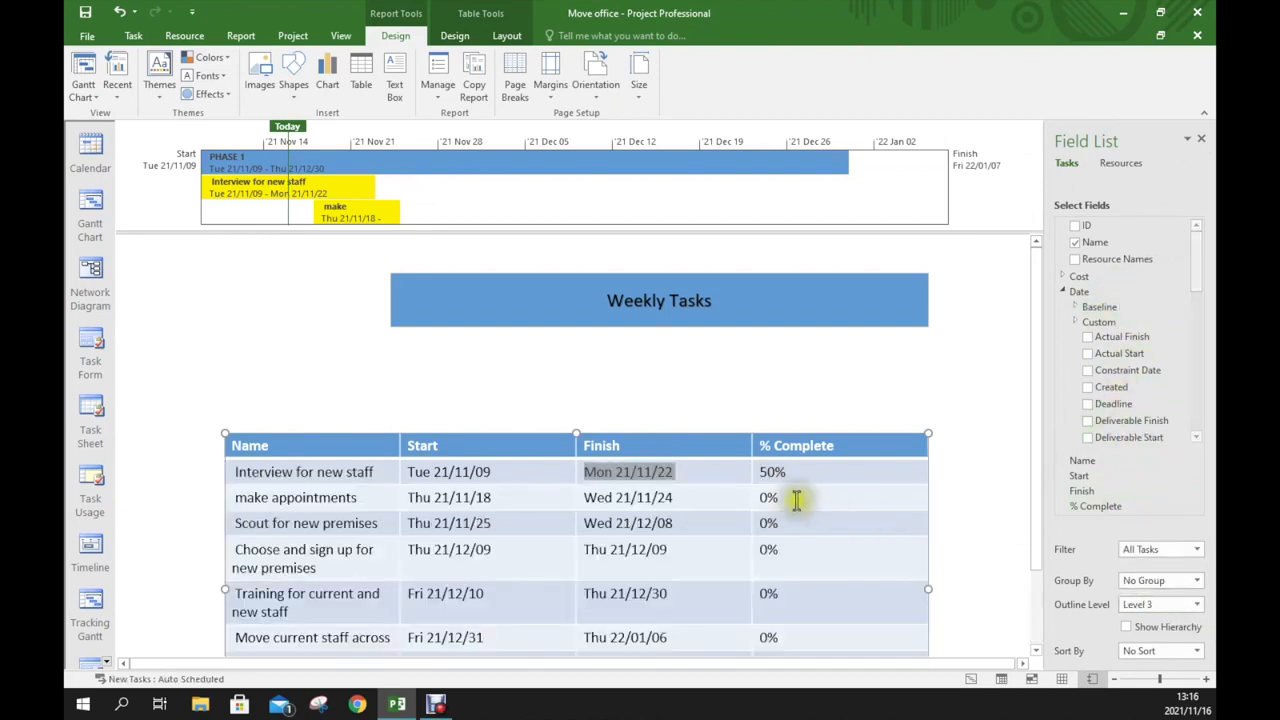
# Move the table up directly below the title and shift the title box slightly left
pyautogui.moveTo(524, 433); pyautogui.dragTo(531, 360)
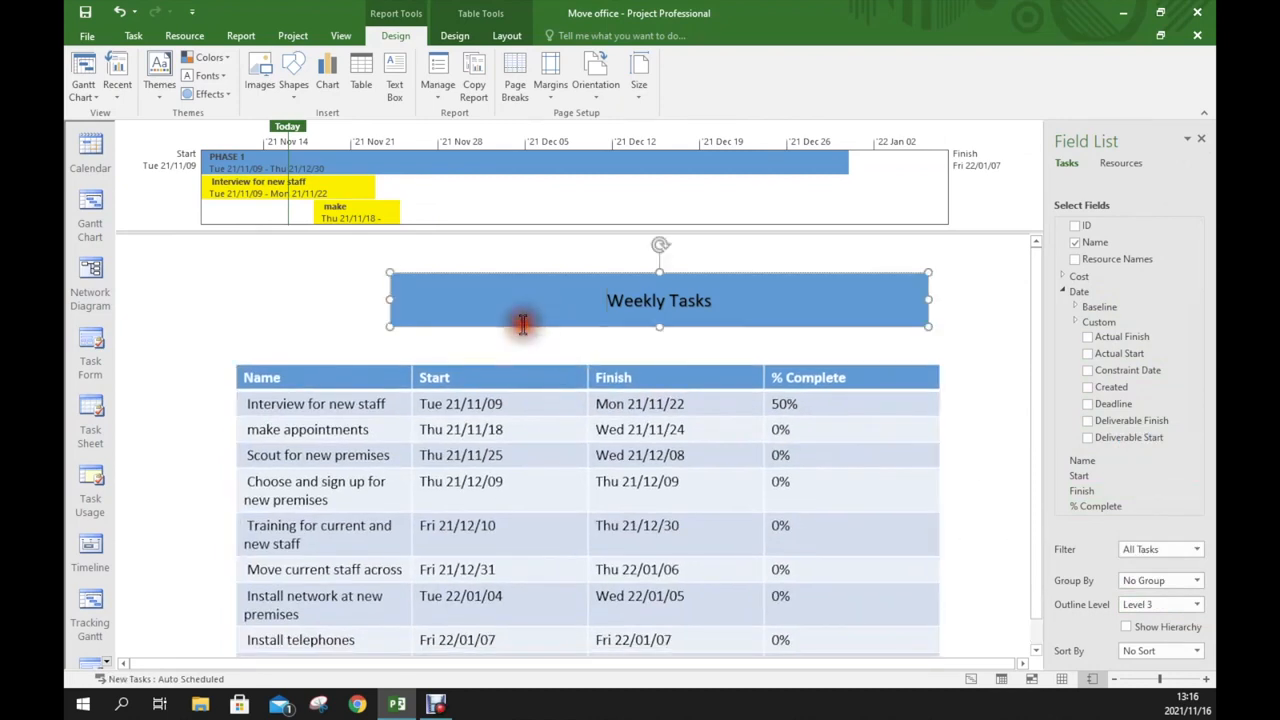
pyautogui.click(522, 323)
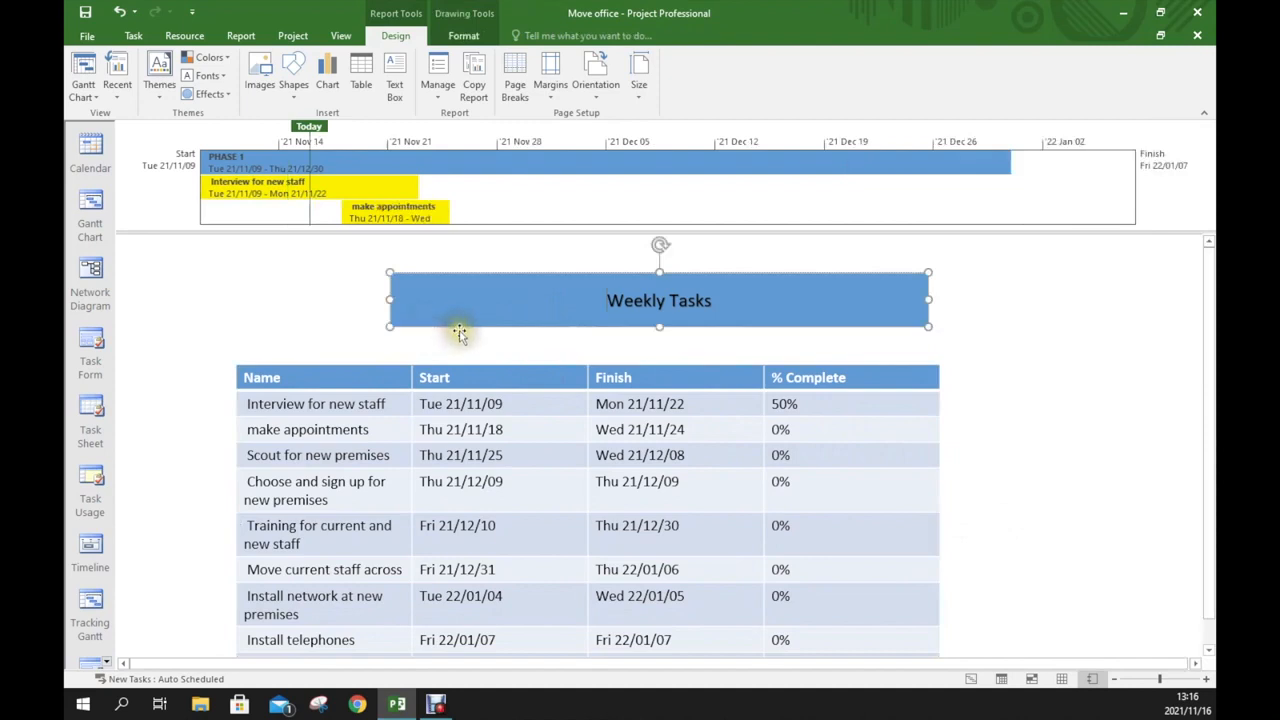
pyautogui.moveTo(460, 328); pyautogui.dragTo(388, 326)
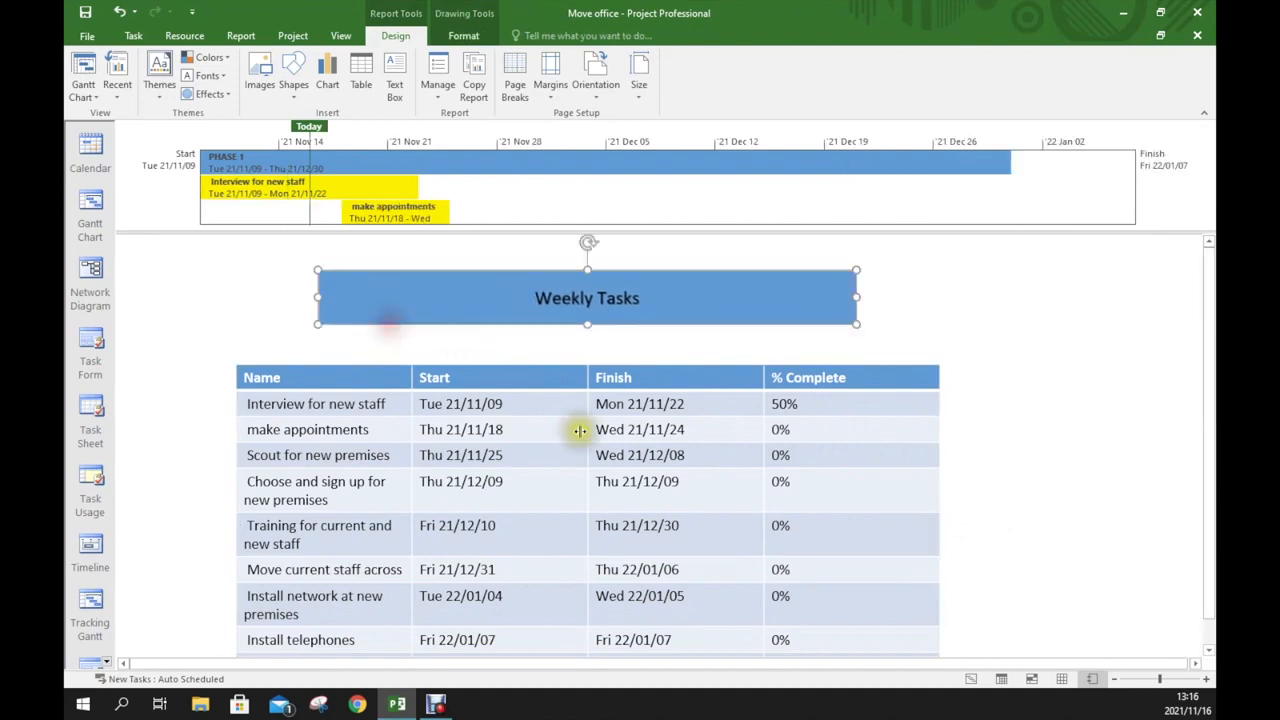
pyautogui.click(750, 390)
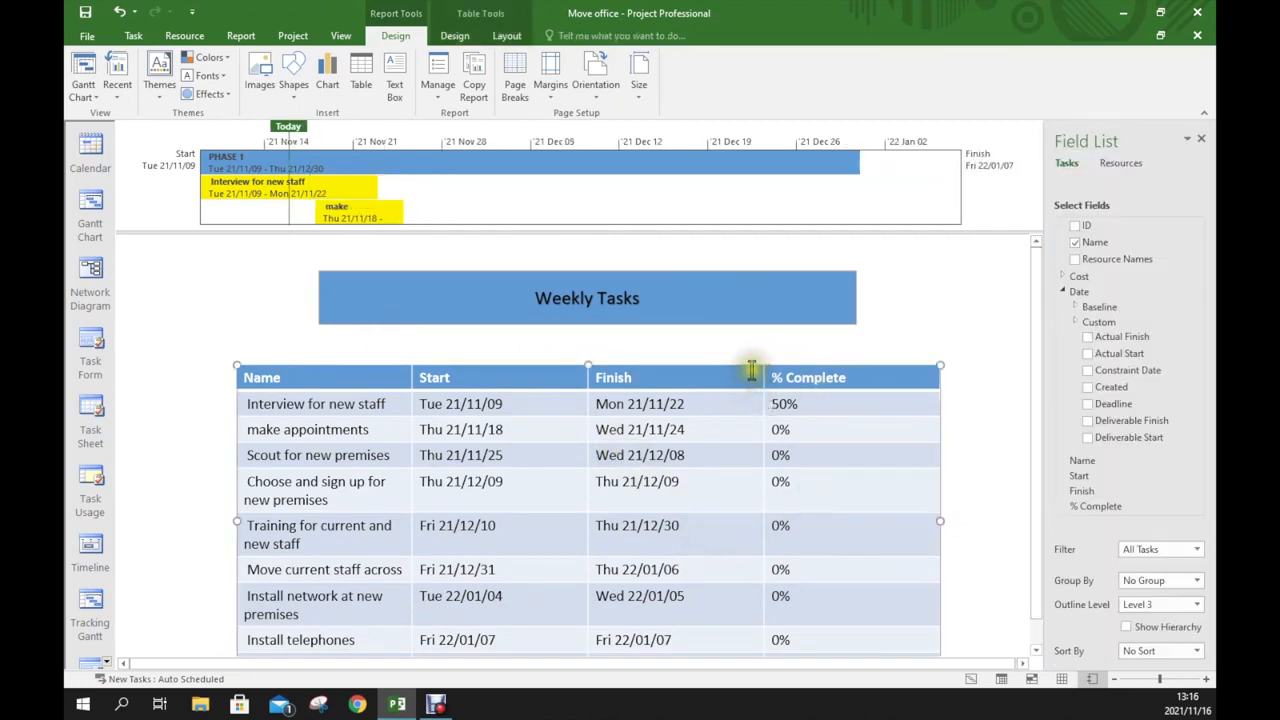
pyautogui.moveTo(1200, 274); pyautogui.dragTo(1174, 229)
pyautogui.click(1120, 165)
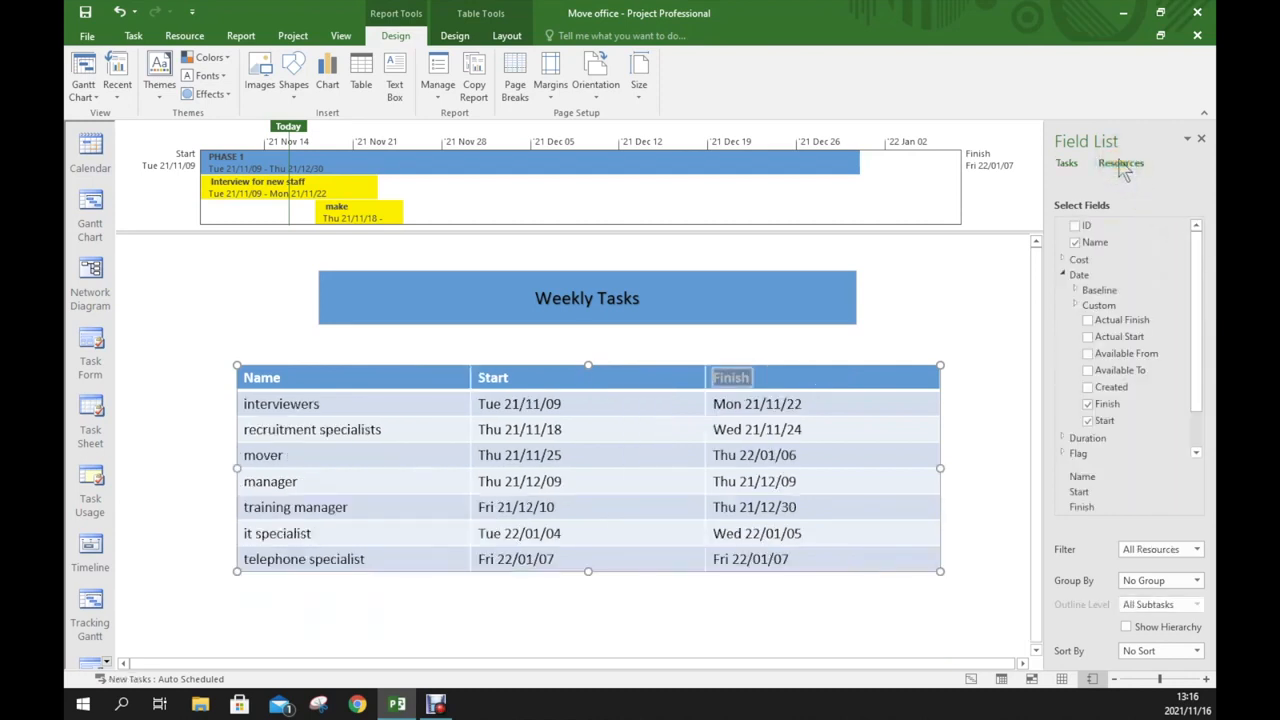
pyautogui.click(1066, 163)
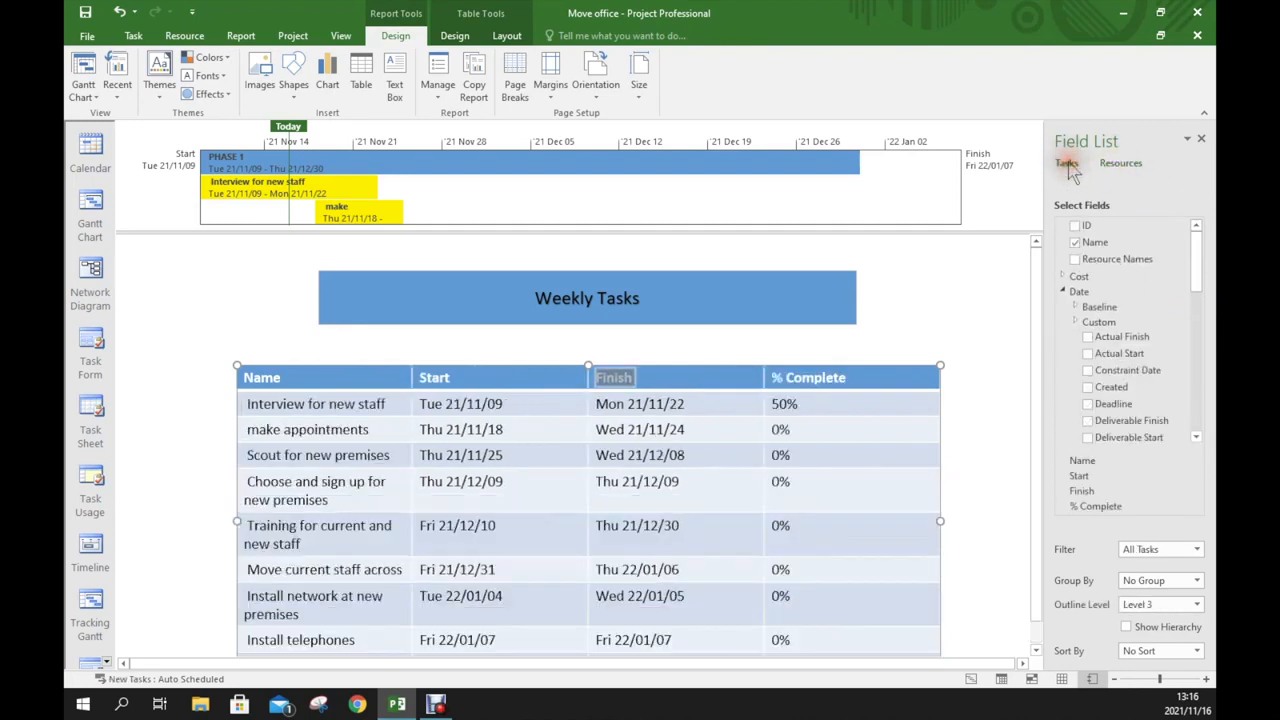
# Add the Actual Work field to the table as a new column after the % Complete column
pyautogui.click(850, 377)
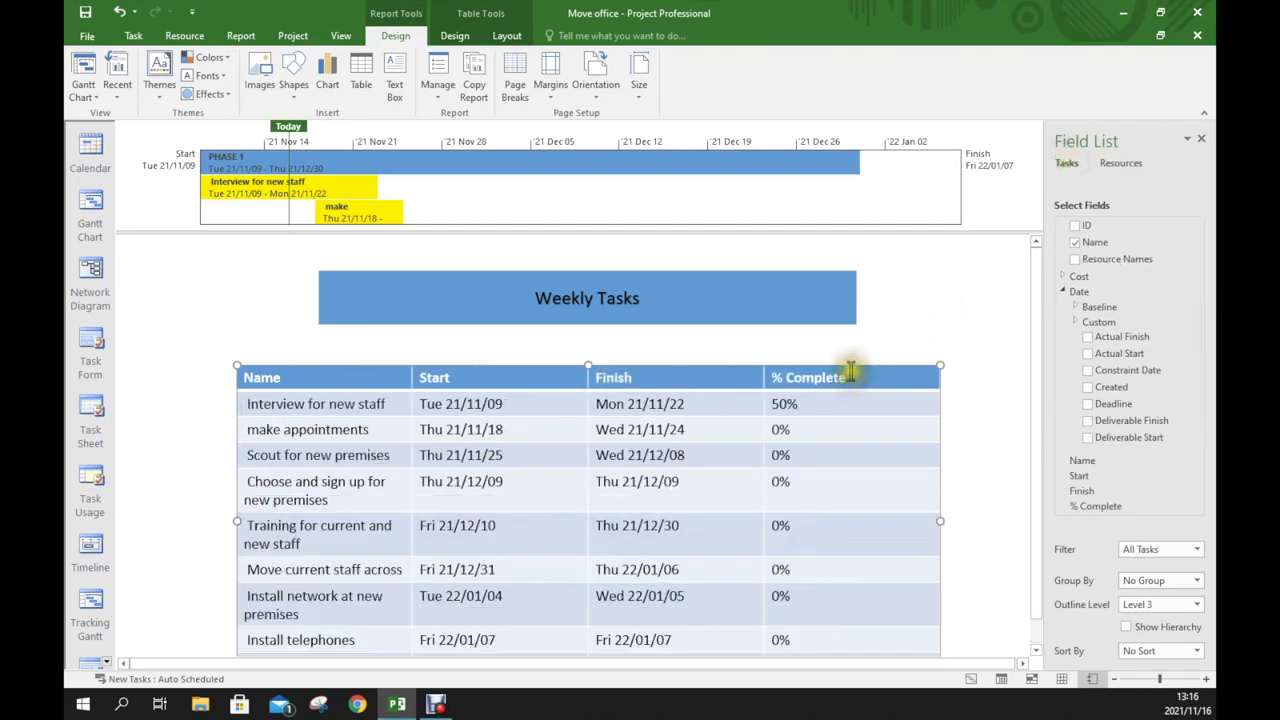
pyautogui.click(856, 353)
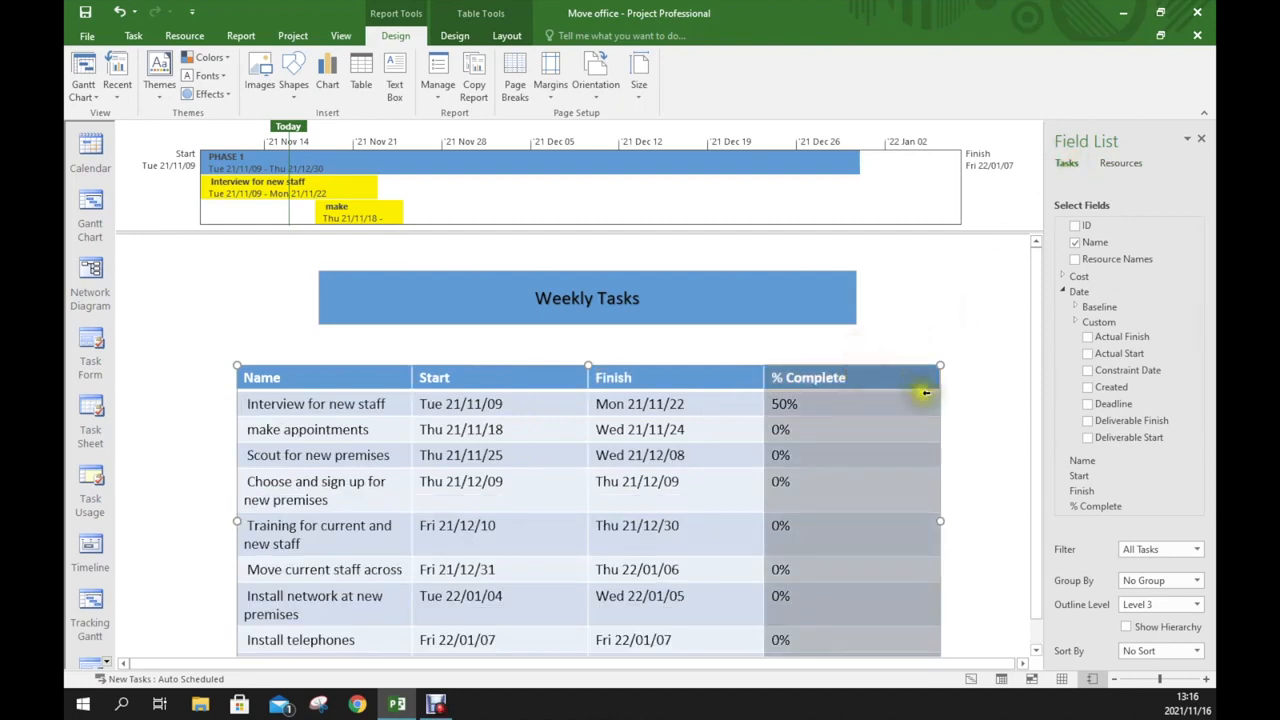
pyautogui.click(1077, 307)
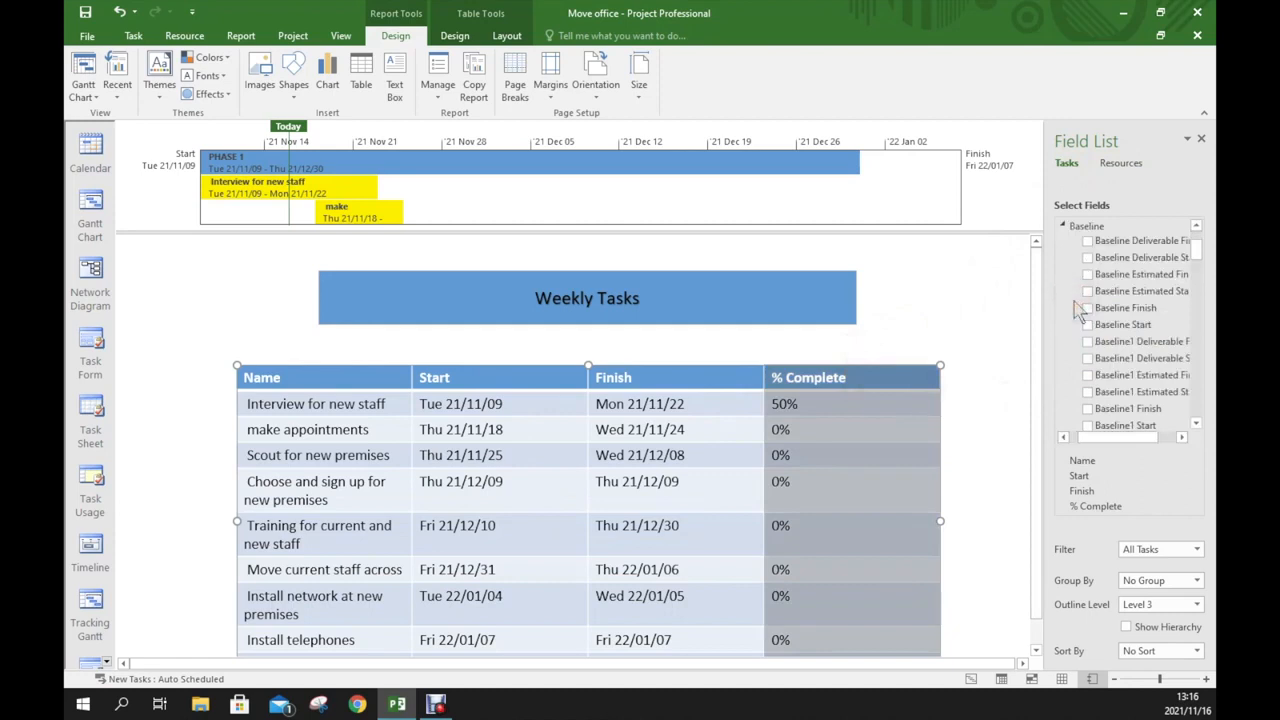
pyautogui.click(1065, 229)
pyautogui.moveTo(1199, 289); pyautogui.dragTo(1188, 421)
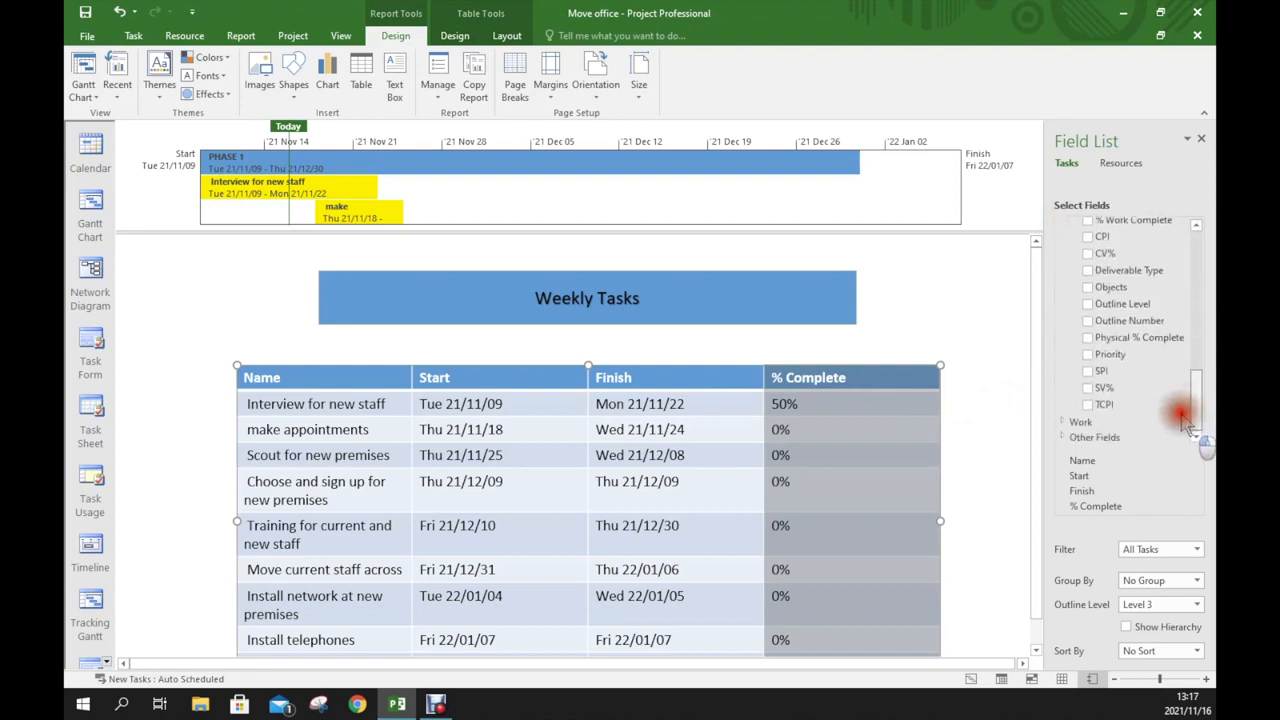
pyautogui.click(1063, 422)
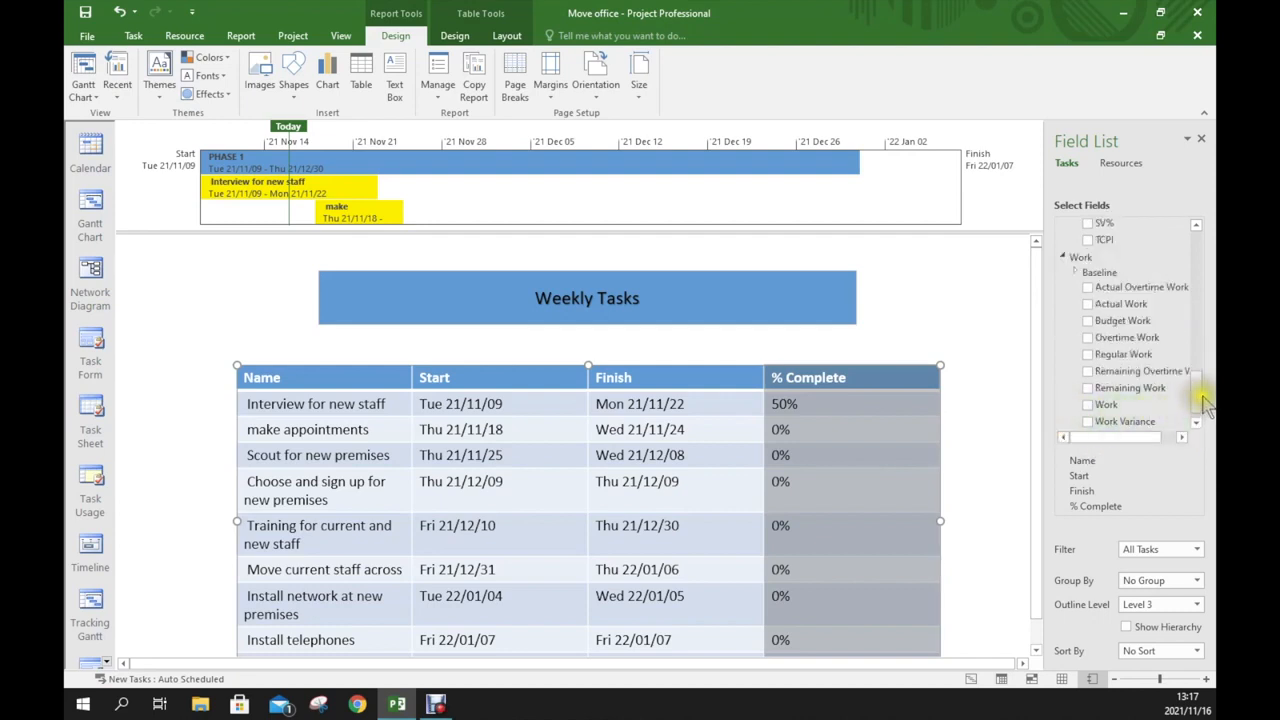
pyautogui.moveTo(1203, 405); pyautogui.dragTo(1203, 397)
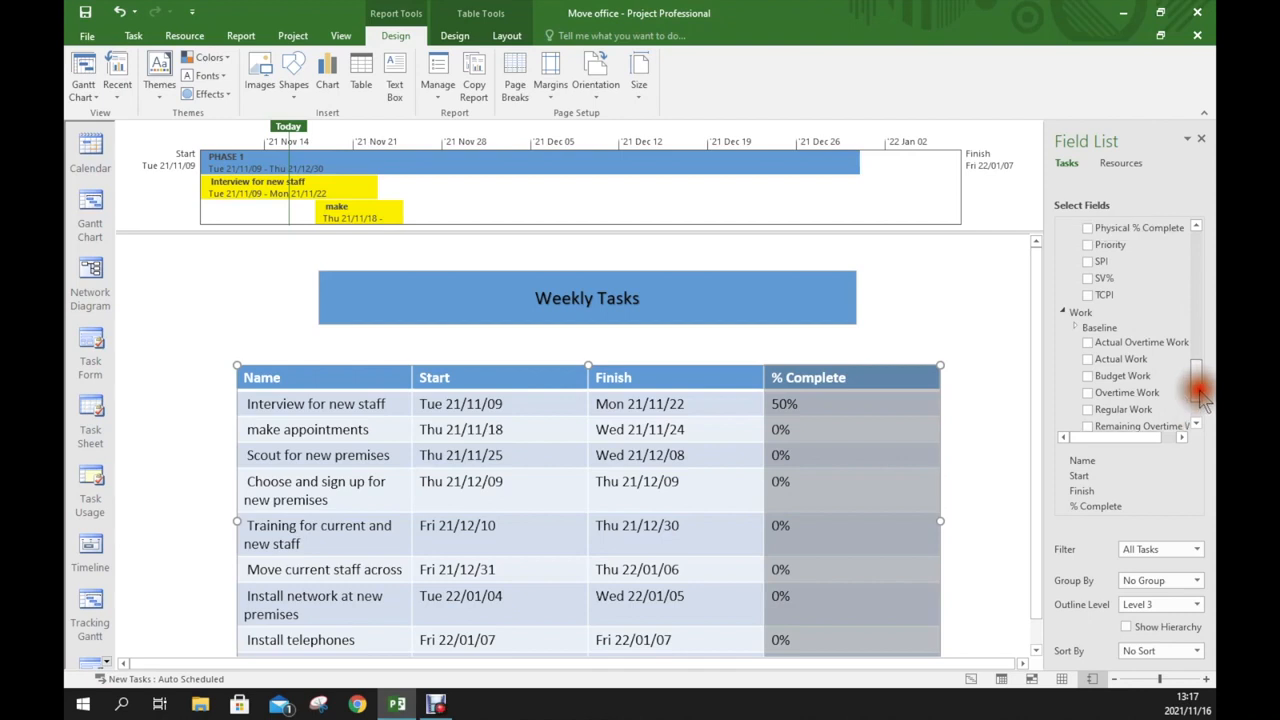
pyautogui.click(1089, 360)
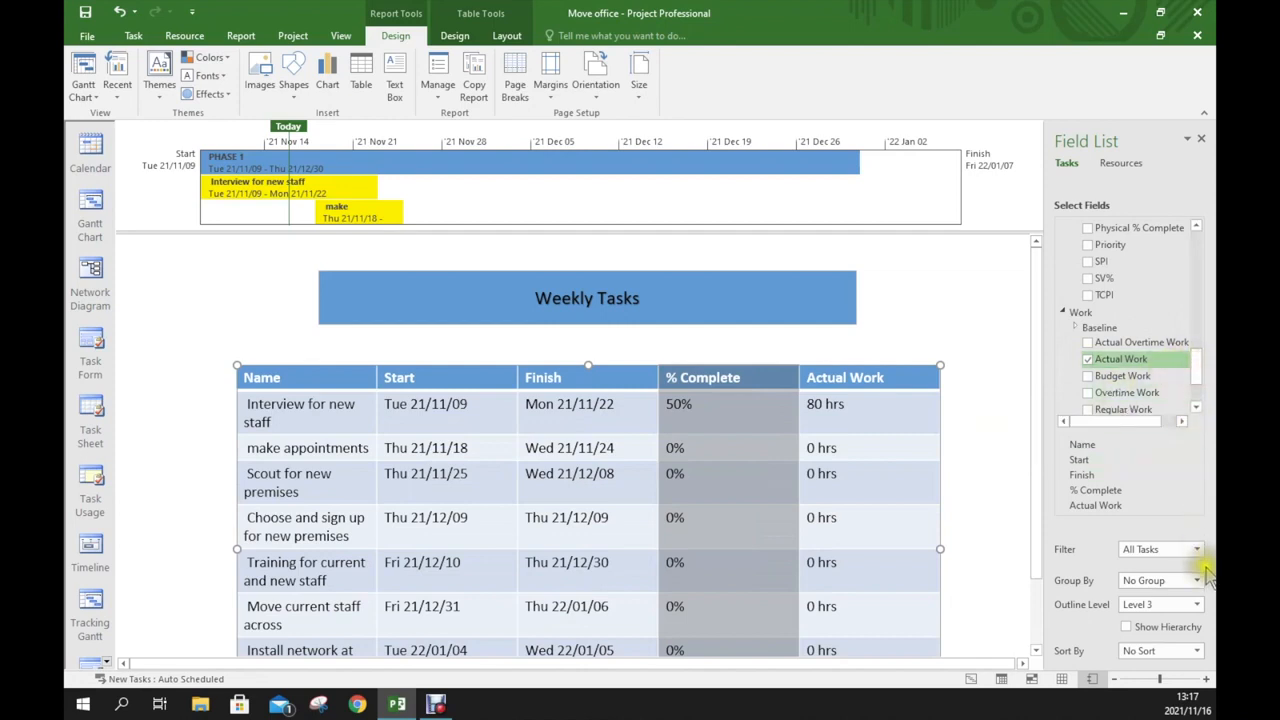
# Set the table's outline level to Level 4 and add the Resource Names field as another column
pyautogui.click(1197, 604)
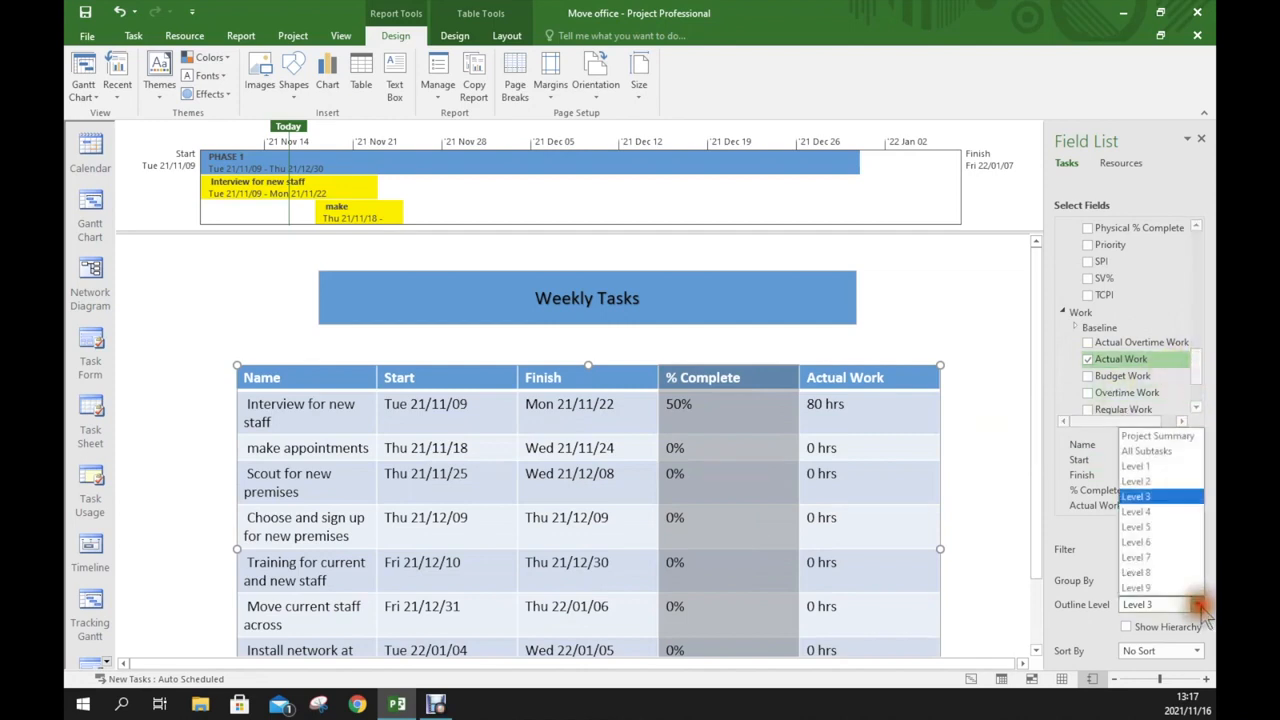
pyautogui.click(1155, 512)
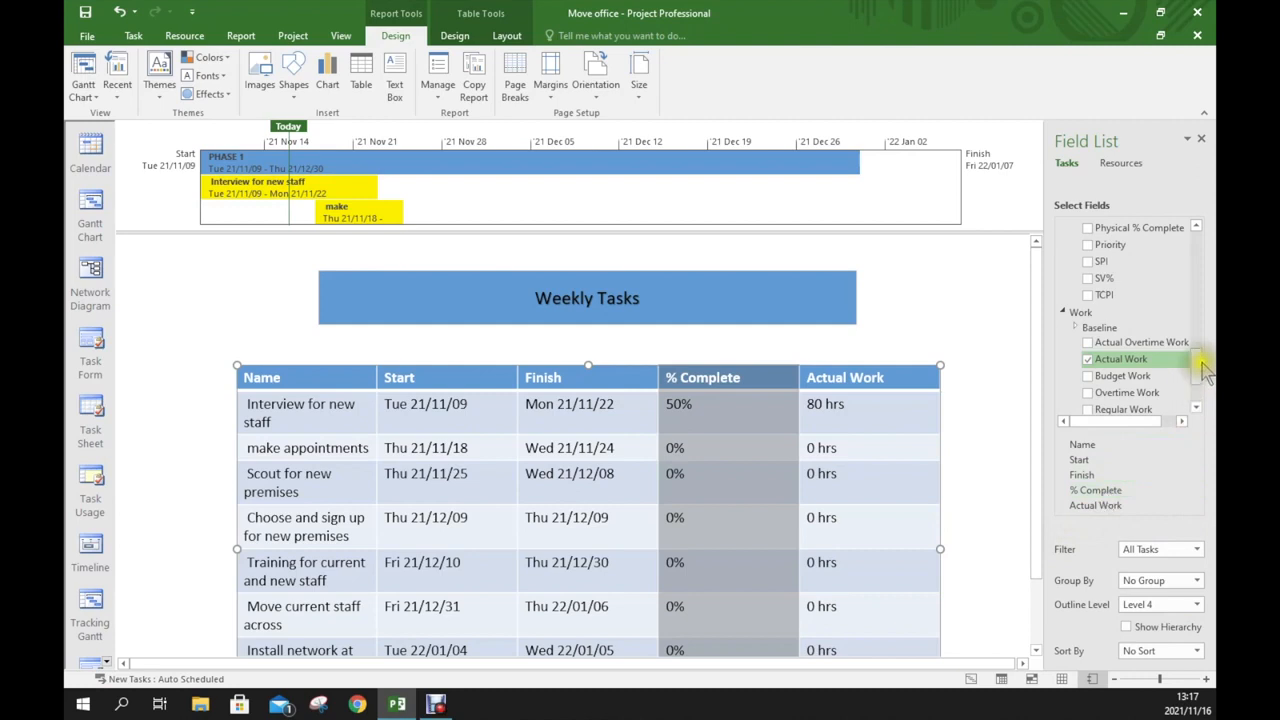
pyautogui.moveTo(1201, 367); pyautogui.dragTo(1196, 240)
pyautogui.click(1075, 260)
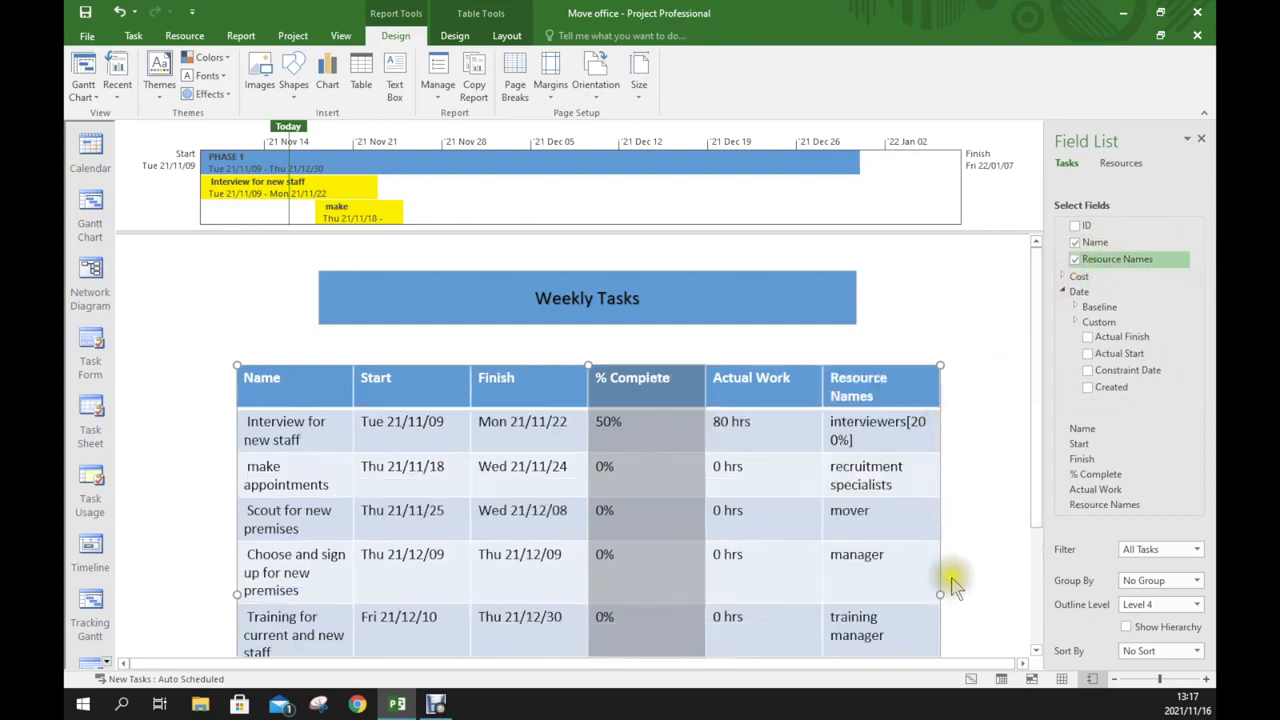
# Widen the table by extending its right edge further to the right
pyautogui.click(985, 588)
pyautogui.moveTo(985, 588); pyautogui.dragTo(1010, 582)
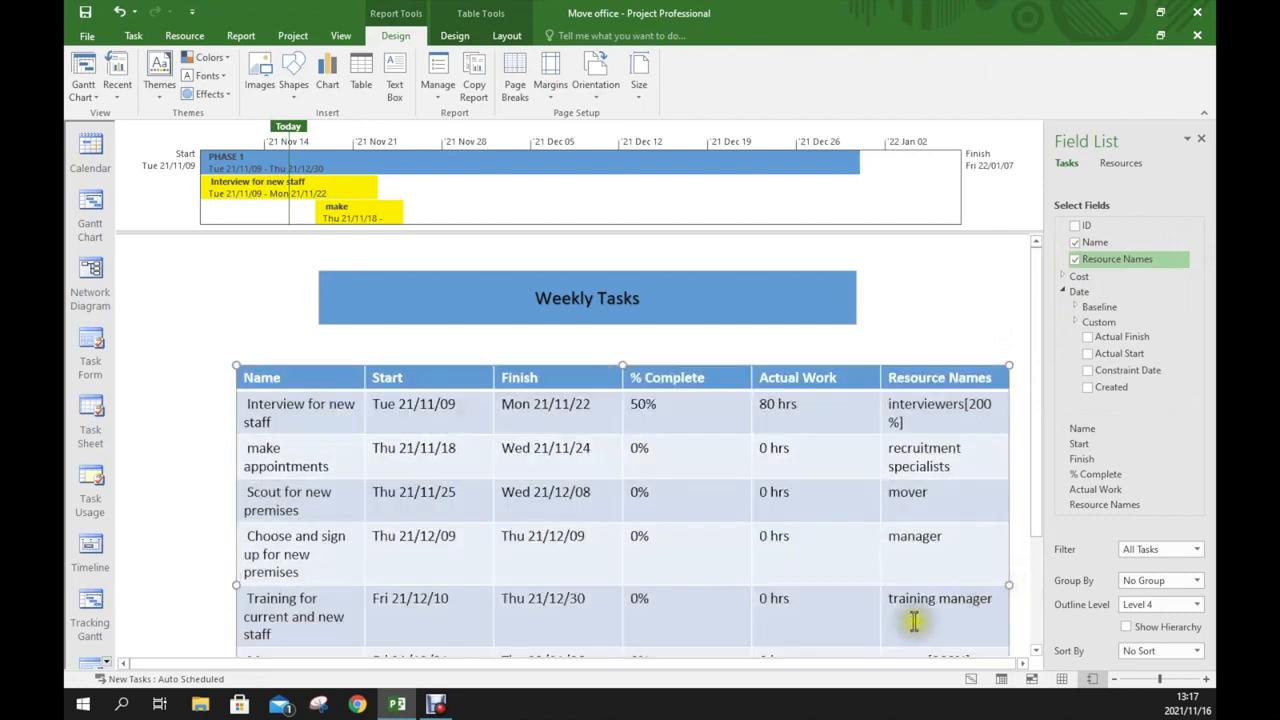